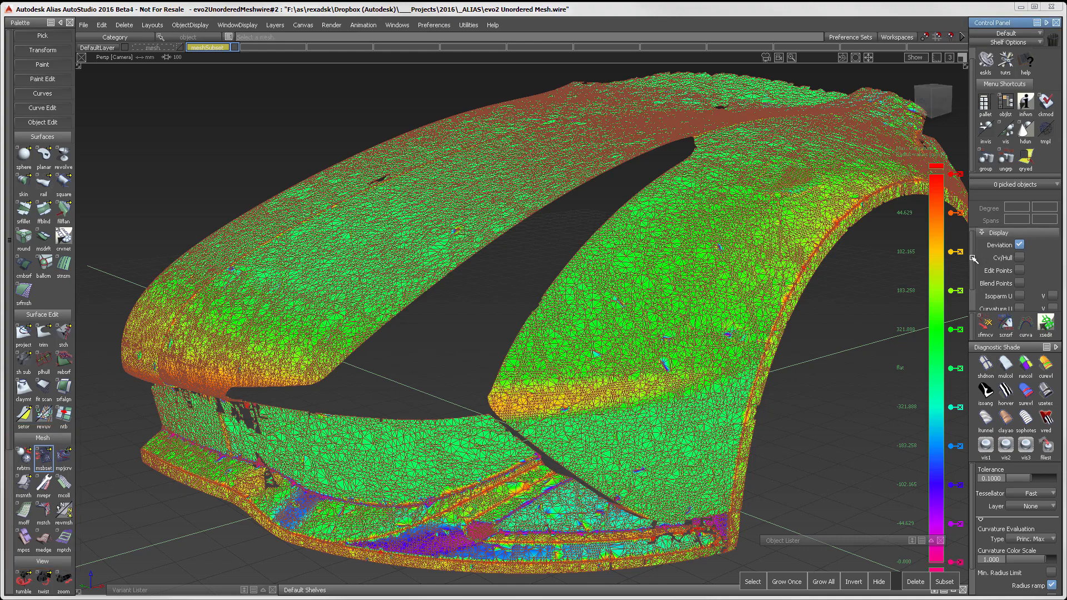
Step: Set the display transparency of the meshes to 0.540
scroll(978, 280, down, 5)
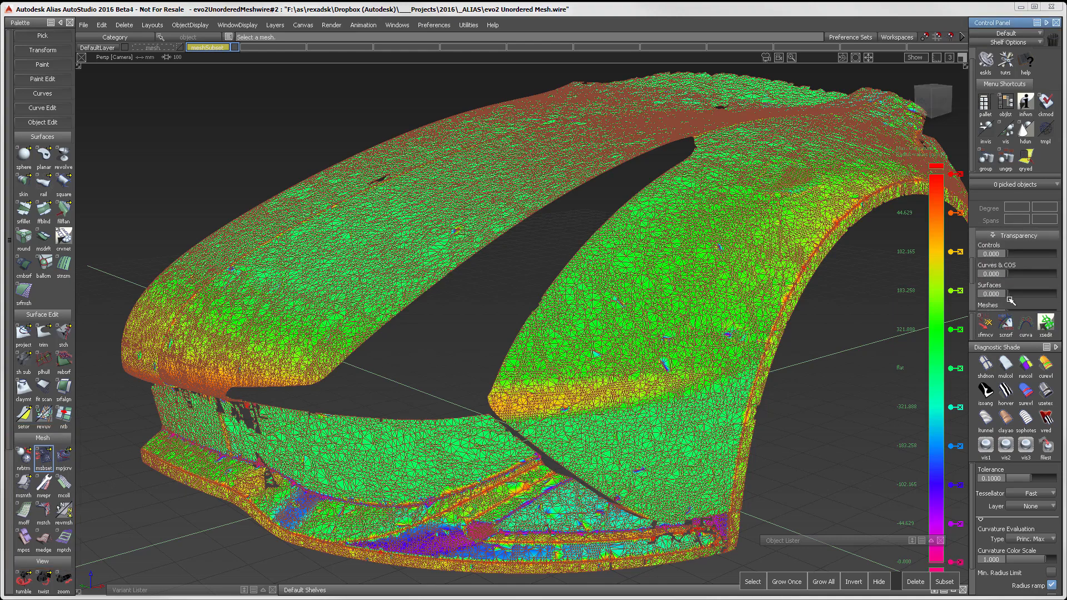
scroll(978, 267, down, 2)
drag(1008, 283, 1036, 284)
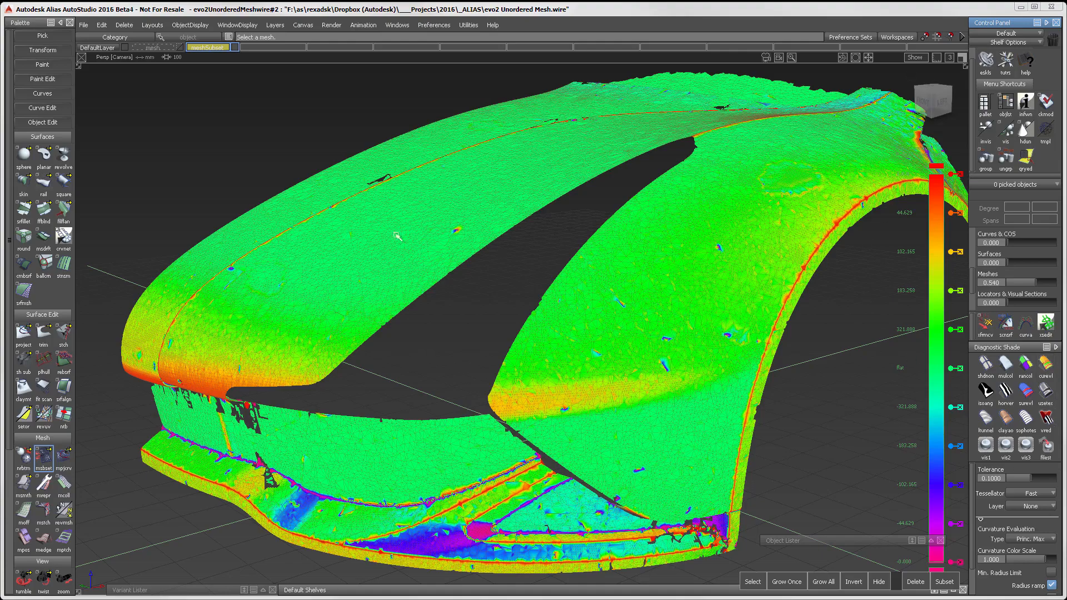
Step: Raise the Curvature Color Scale to 2.622 and check the curvature bands across the hood and fender scan
alt+shift+drag(396, 236, 242, 158)
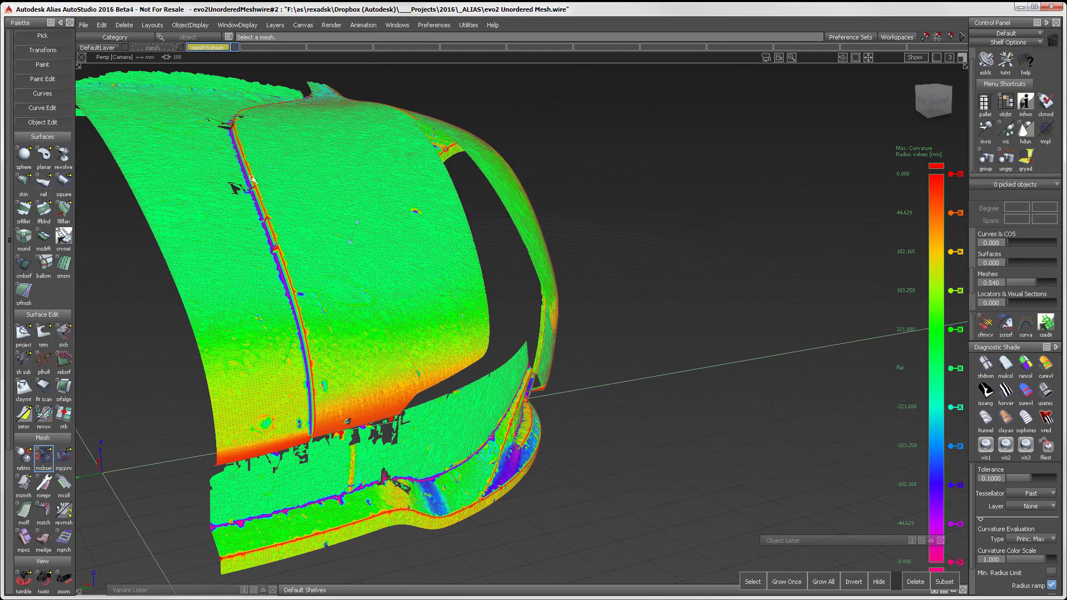
alt+shift+drag(257, 260, 78, 292)
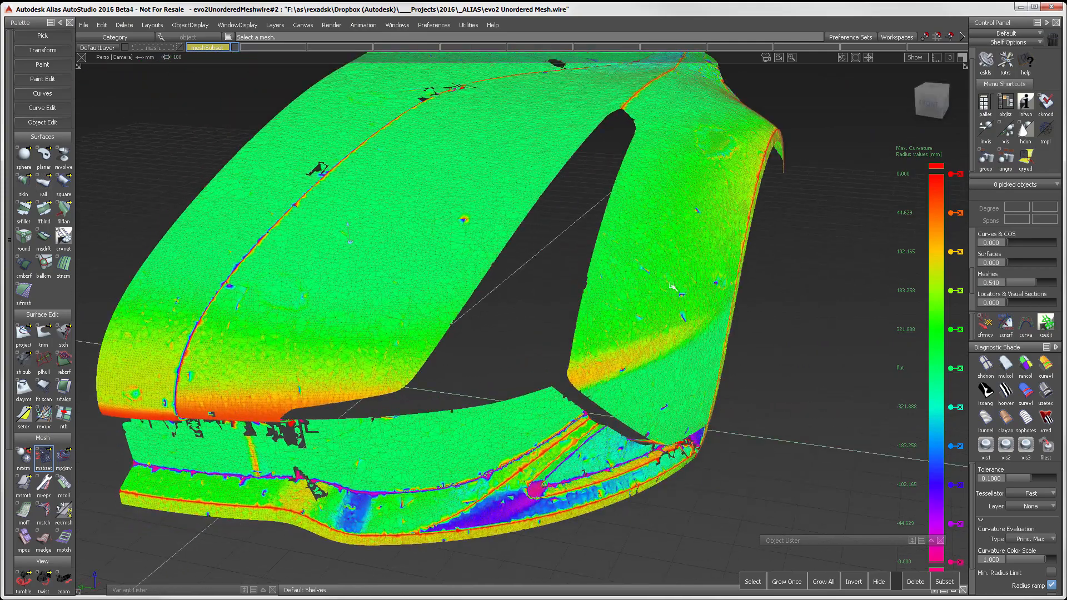
alt+shift+drag(672, 287, 604, 363)
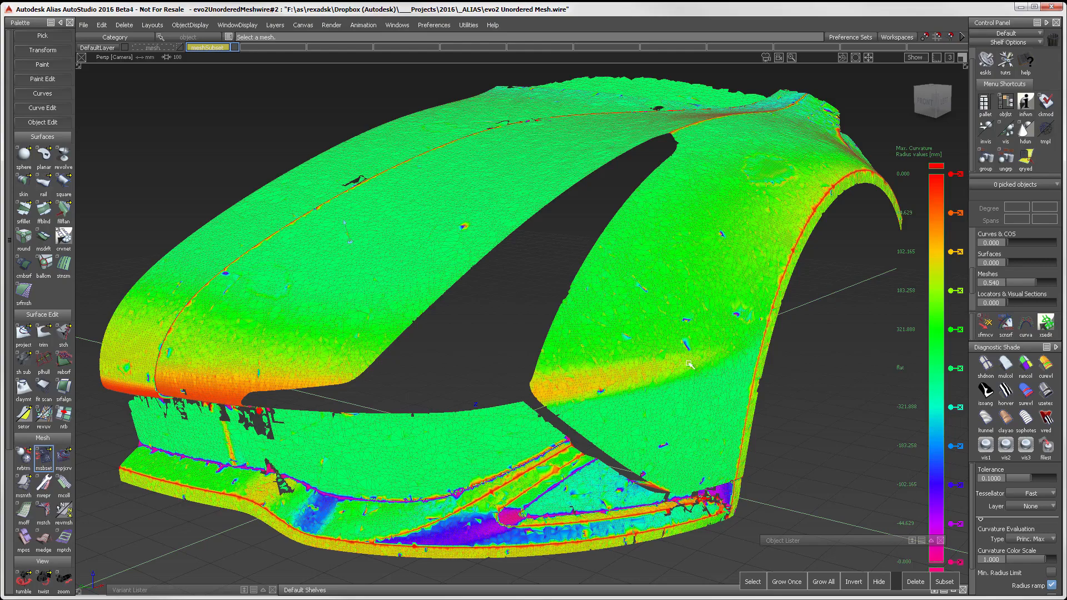
alt+shift+drag(689, 364, 582, 393)
drag(1052, 563, 1052, 556)
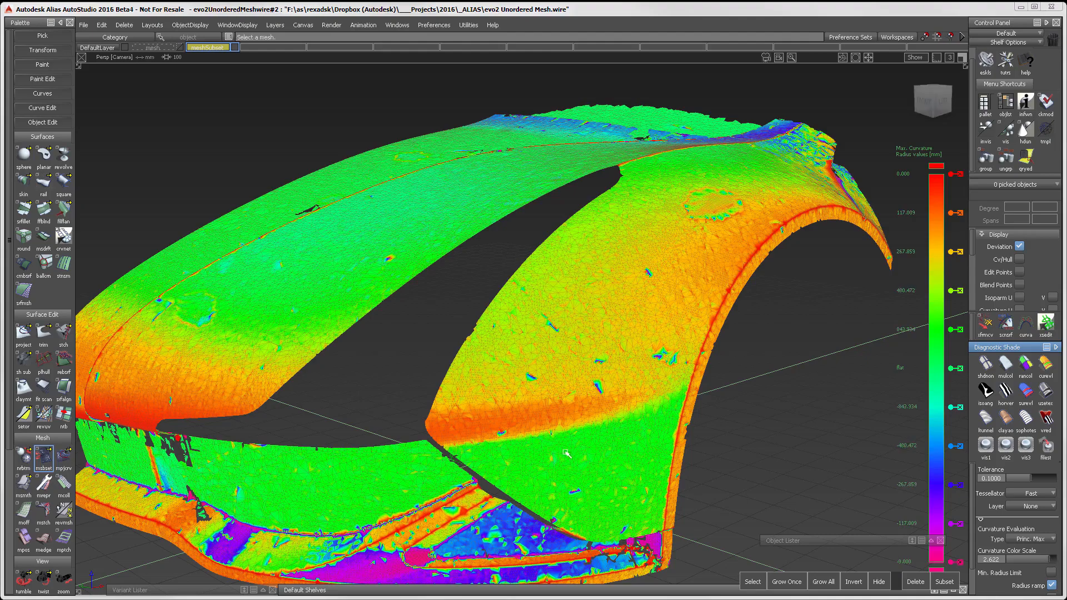
alt+shift+right_drag(453, 239, 505, 244)
alt+shift+middle_drag(506, 245, 566, 247)
alt+shift+drag(566, 248, 500, 315)
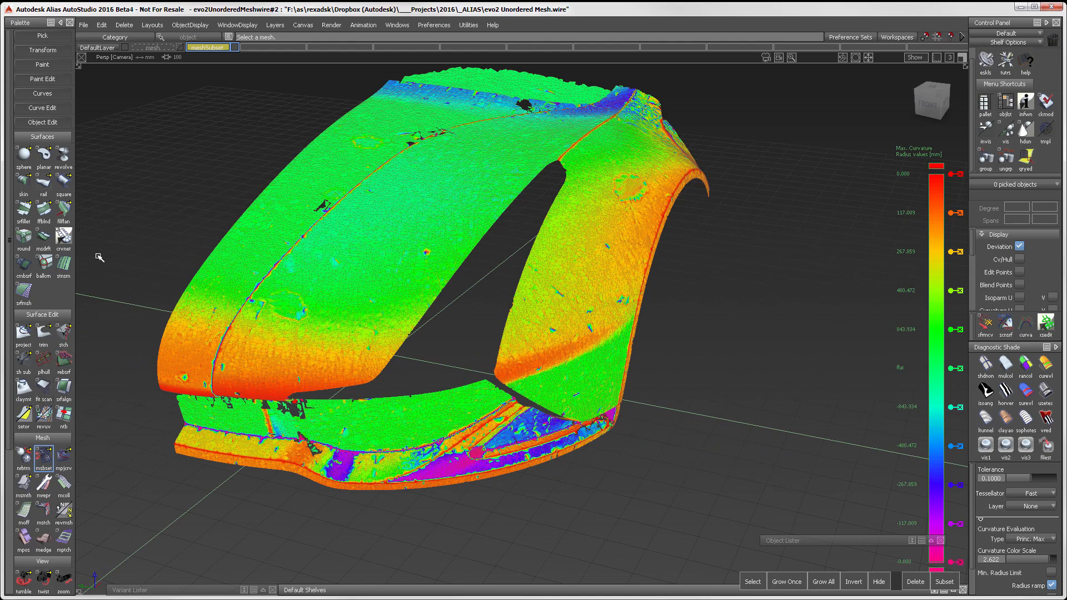
Step: Open the Mesh Subset options, pick the scan mesh and turn on making subsets invisible
double_click(43, 459)
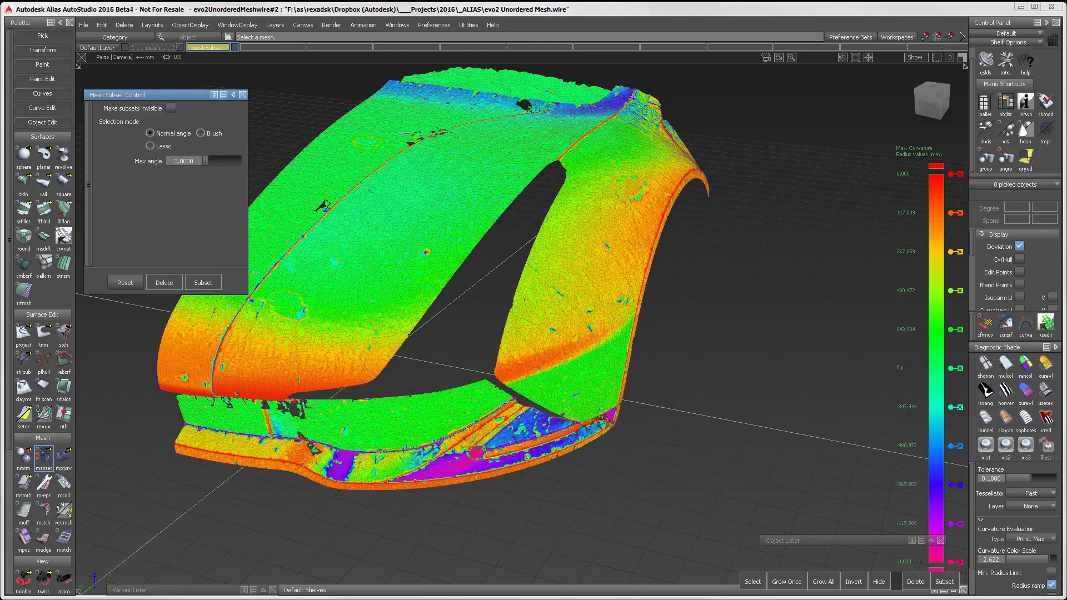
click(564, 361)
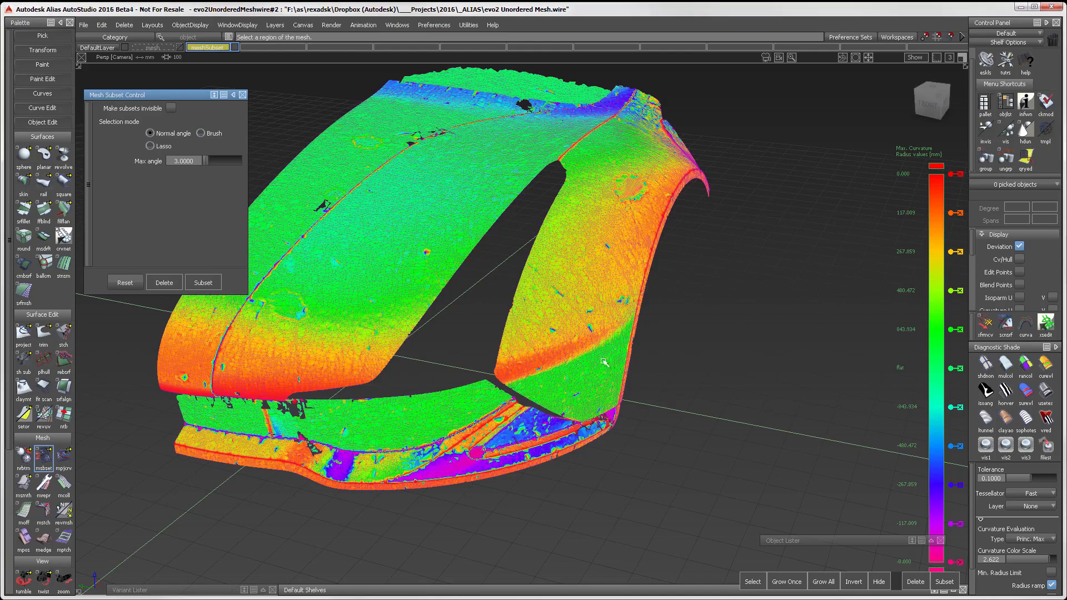
alt+shift+right_drag(606, 364, 652, 369)
alt+shift+drag(653, 370, 505, 319)
alt+shift+right_drag(505, 319, 504, 308)
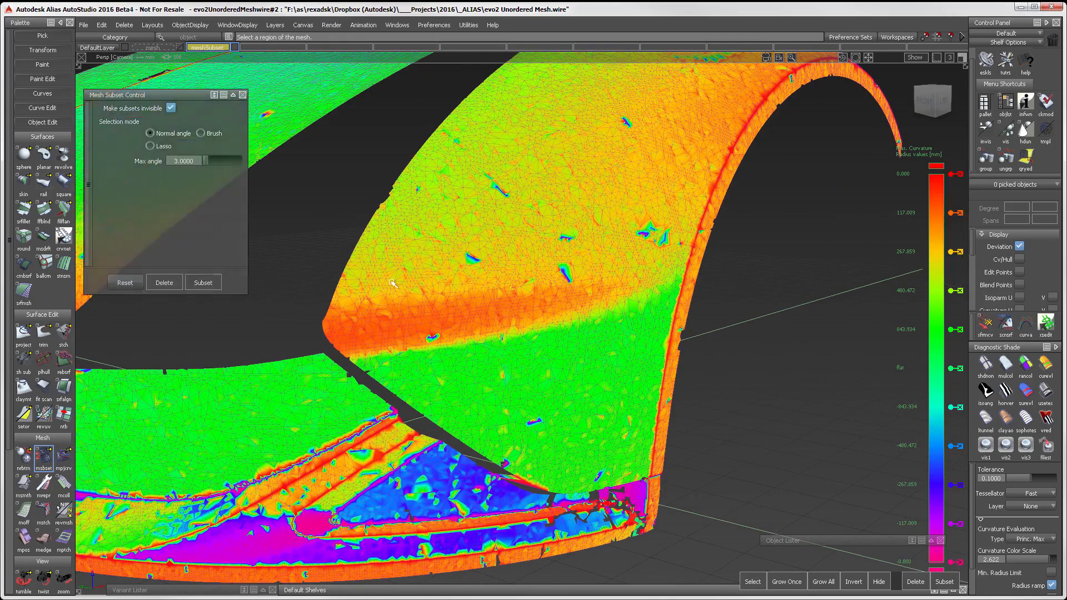
Step: Select the fender region above the orange crease by normal angle, with a max angle of 3.0000
mouse_move(389, 292)
mouse_down()
mouse_move(472, 135)
mouse_move(546, 100)
mouse_move(648, 172)
mouse_move(361, 305)
mouse_move(389, 314)
mouse_move(584, 261)
mouse_move(669, 272)
mouse_move(716, 147)
mouse_move(524, 244)
mouse_up()
alt+shift+middle_drag(534, 243, 481, 332)
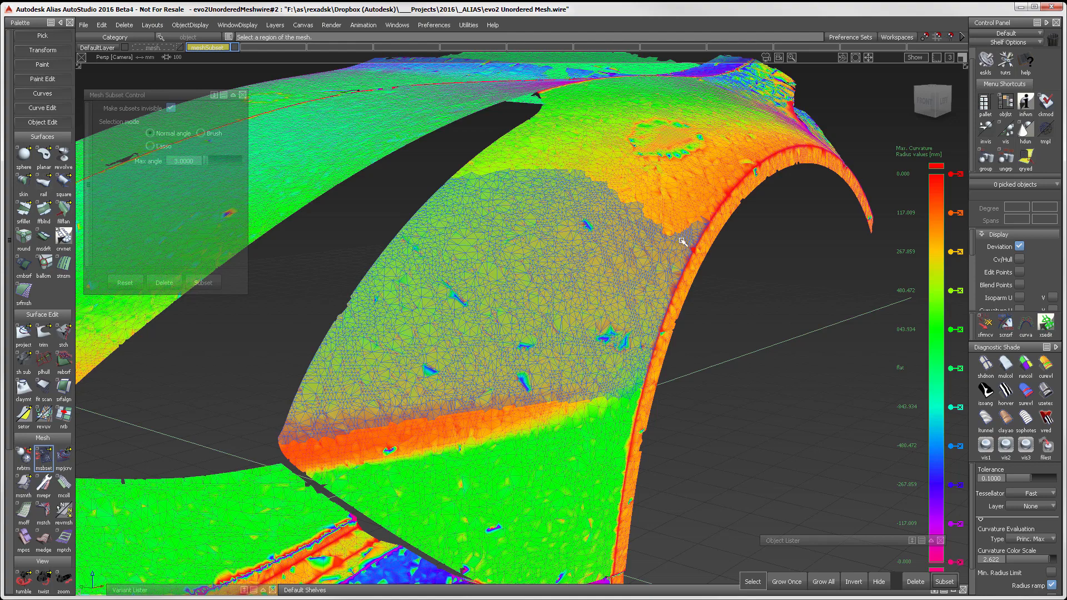
mouse_move(685, 234)
mouse_down()
mouse_move(566, 193)
mouse_move(509, 156)
mouse_move(684, 223)
mouse_up()
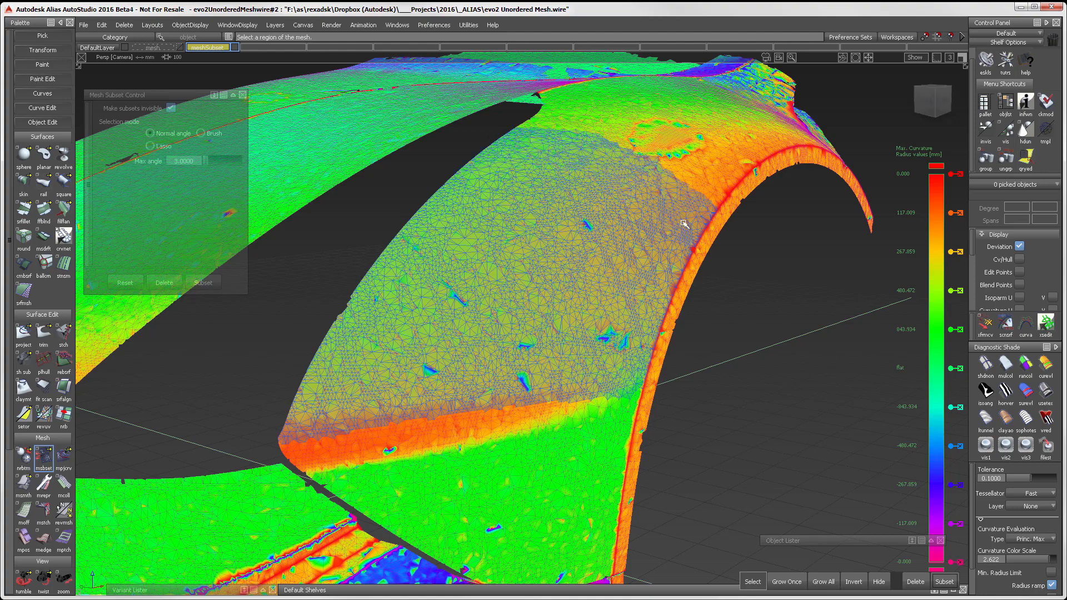
Step: Clean up the borders of the fender selection with a brush of pick radius 25 and split it off as a subset
click(201, 133)
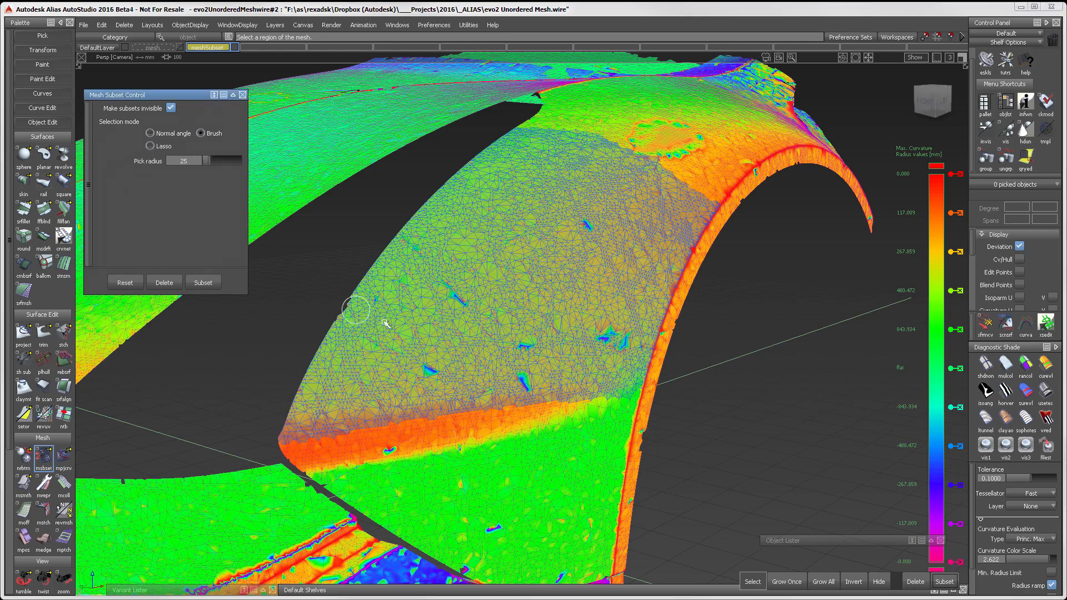
mouse_move(570, 405)
right_down()
mouse_move(644, 388)
mouse_move(288, 428)
mouse_move(595, 396)
mouse_move(537, 401)
right_up()
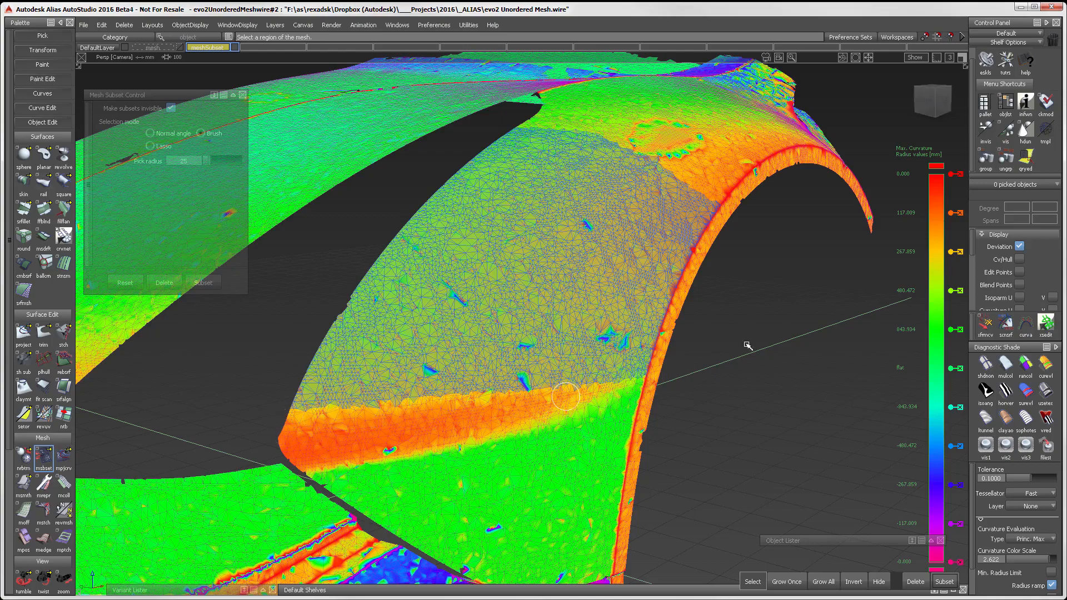
click(929, 103)
mouse_move(683, 155)
right_down()
mouse_move(667, 125)
mouse_move(772, 223)
mouse_move(694, 133)
mouse_move(781, 205)
mouse_move(666, 126)
right_up()
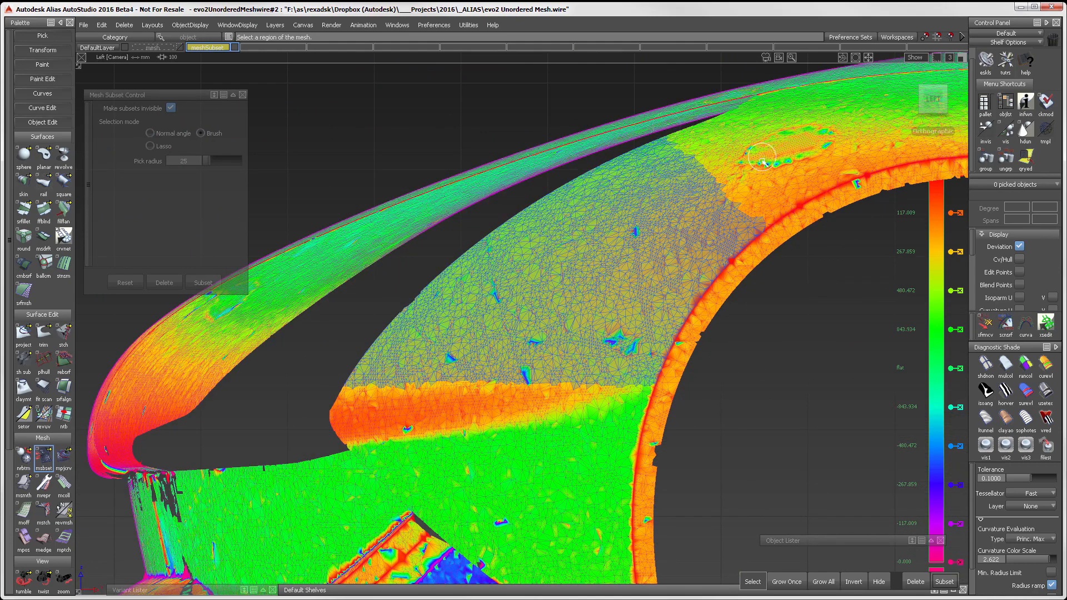
key(alt+shift)
alt+shift+drag(593, 228, 495, 341)
click(939, 580)
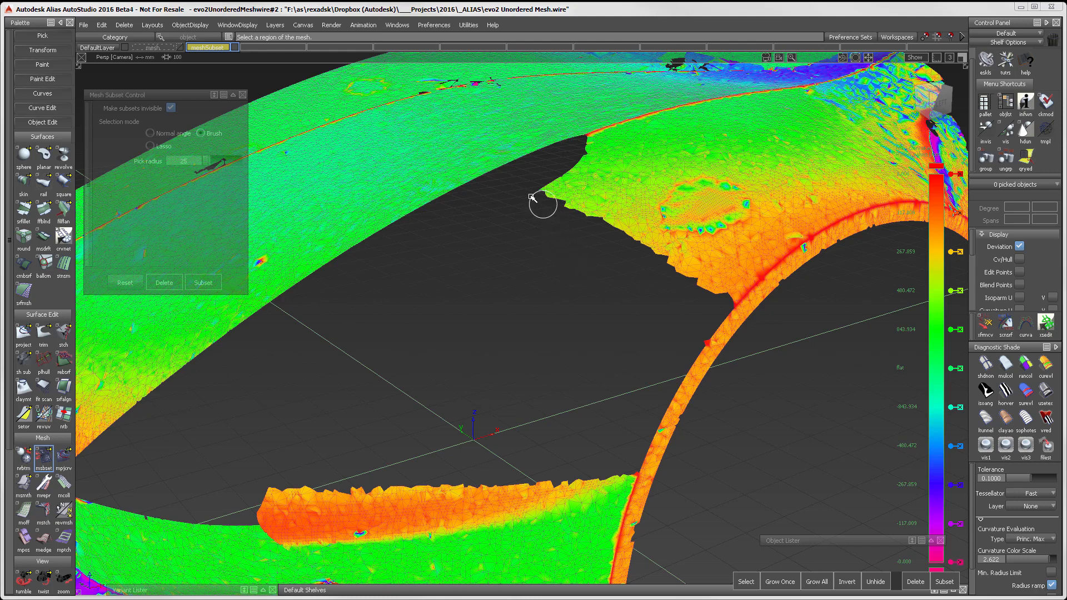
Step: Select the upper fender region around the circular mark by normal angle, down to the wheel arch edge
click(150, 133)
mouse_move(554, 192)
mouse_down()
mouse_move(578, 172)
mouse_move(587, 141)
mouse_move(731, 284)
mouse_move(675, 186)
mouse_move(629, 135)
mouse_move(716, 183)
mouse_move(761, 277)
mouse_move(749, 275)
mouse_move(792, 220)
mouse_move(701, 122)
mouse_move(776, 216)
mouse_move(772, 151)
mouse_move(814, 214)
mouse_up()
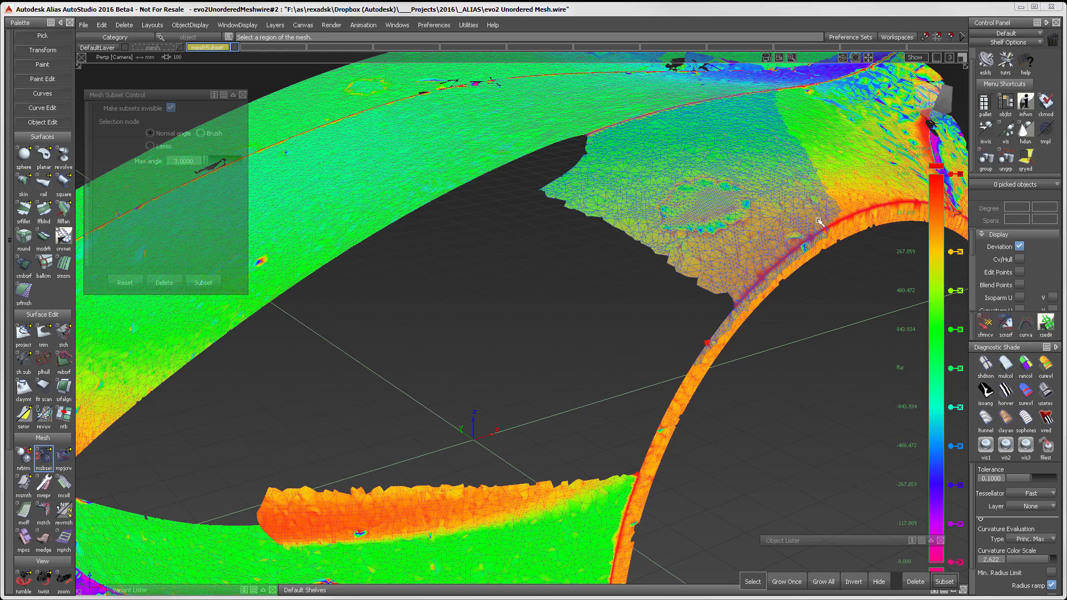
drag(830, 235, 738, 317)
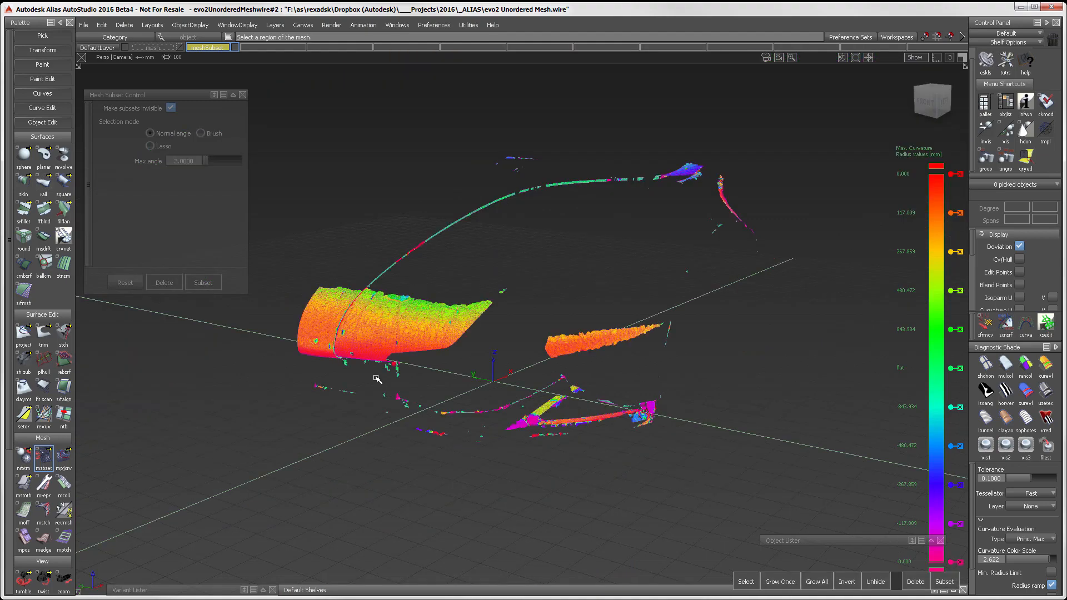
Step: Make all hidden mesh subsets visible again
ctrl+shift+right_click(446, 269)
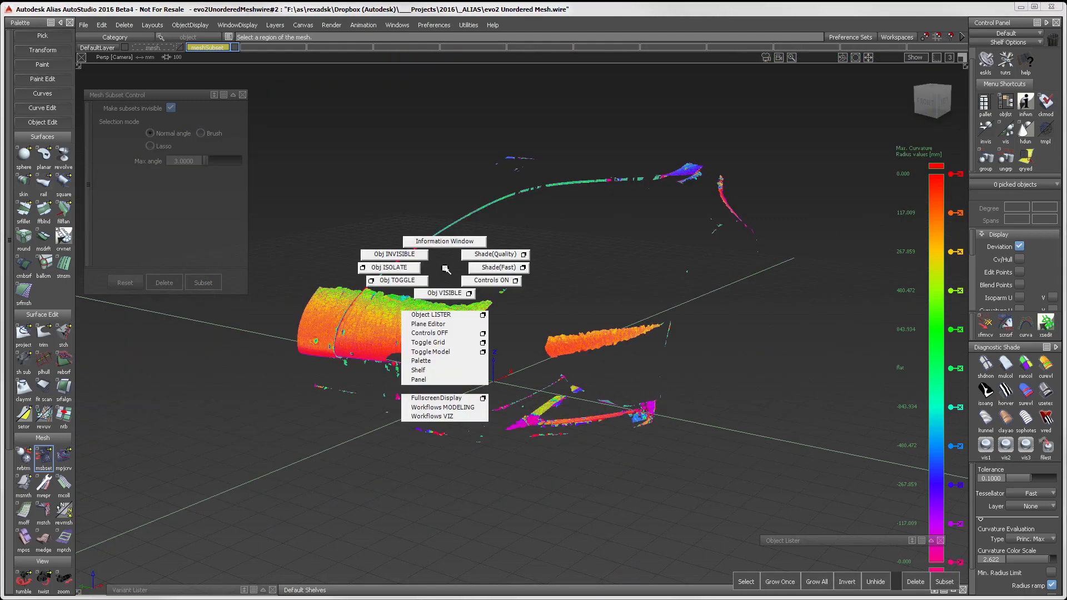
ctrl+shift+right_drag(446, 269, 445, 290)
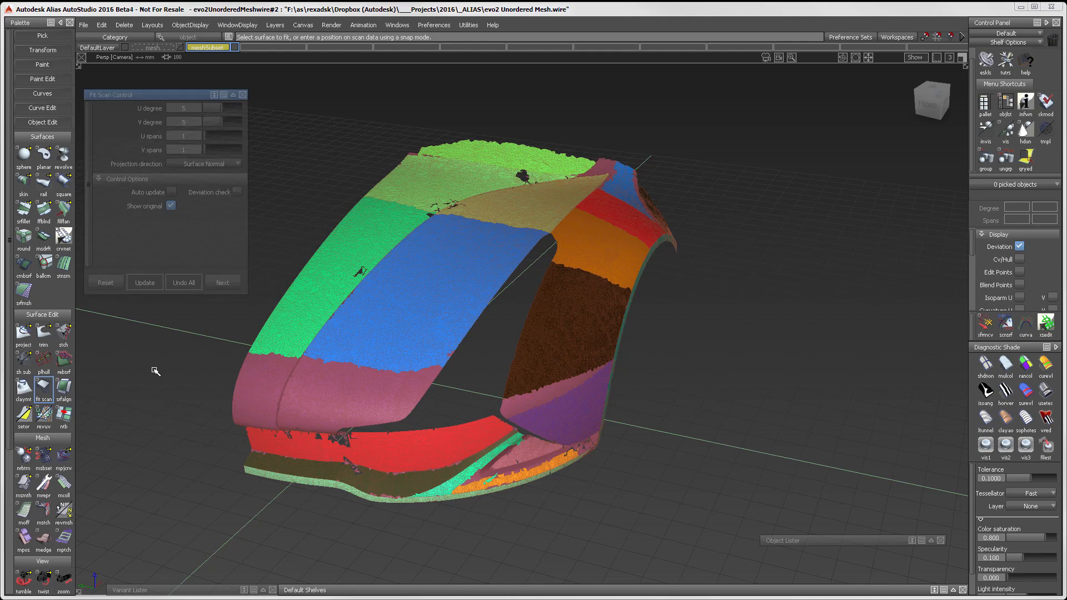
Step: Turn on the deviation check for Fit Scan and fit a surface through four corners of the blue hood patch
click(237, 192)
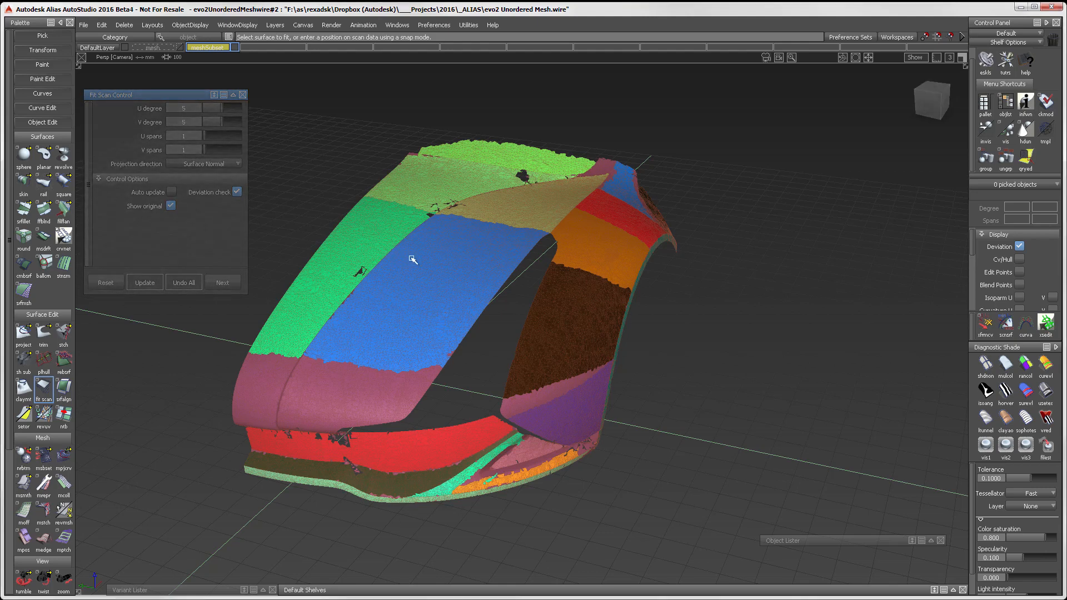
click(432, 214)
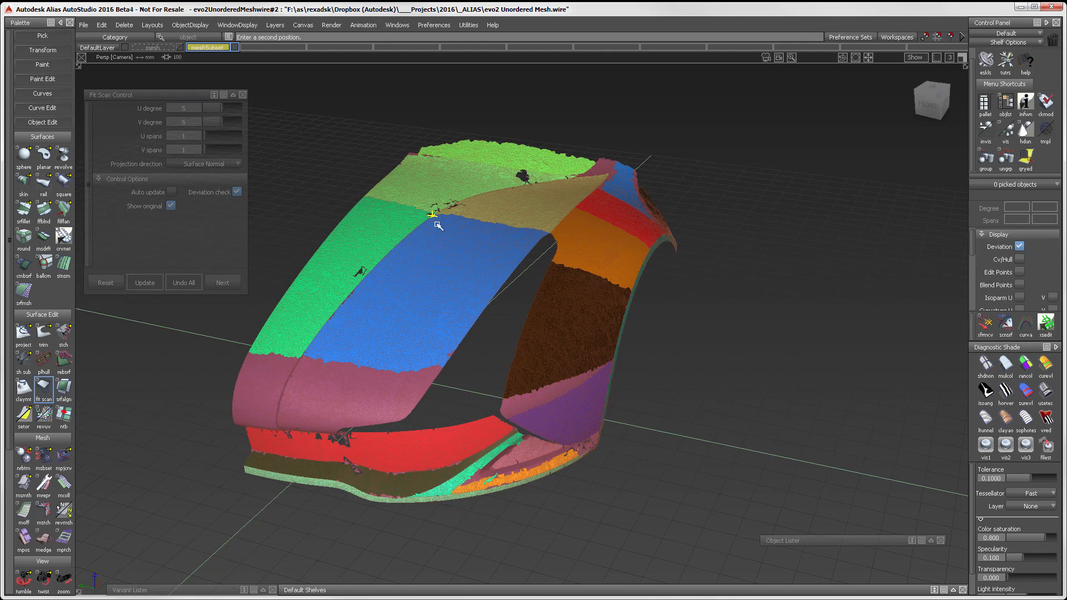
click(544, 235)
click(442, 368)
click(304, 352)
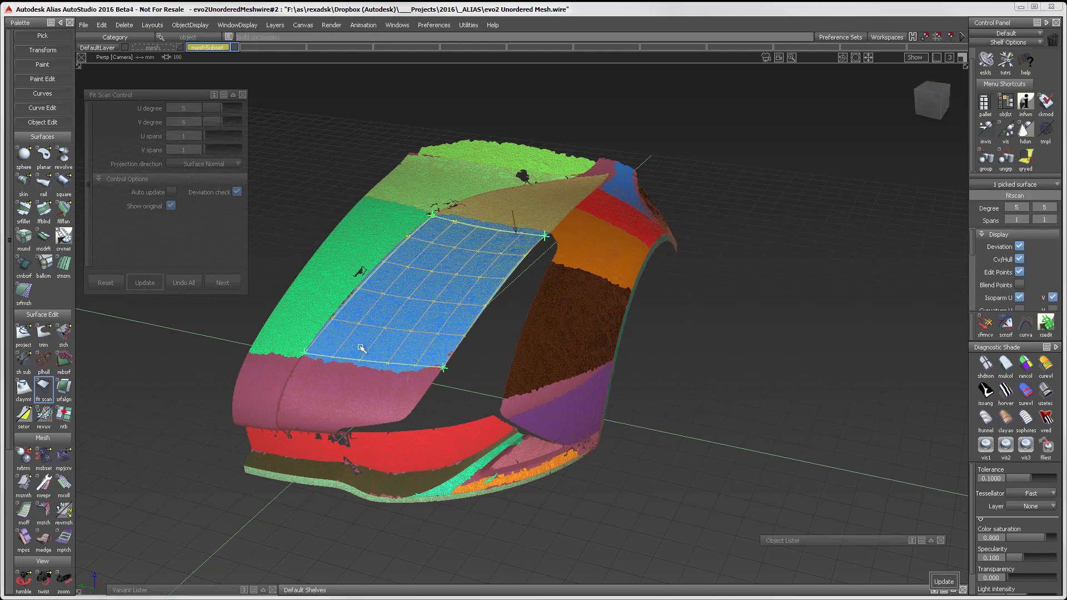
Step: Apply random color diagnostic shading to the fitted hood surface and compare it with the scan
click(1028, 364)
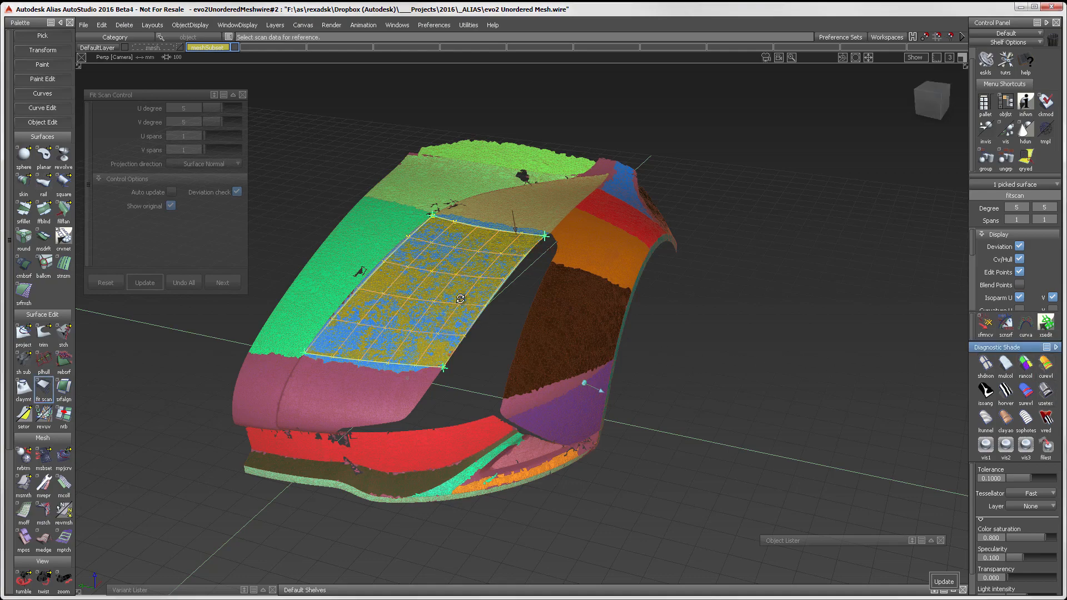
alt+shift+right_drag(505, 339, 513, 325)
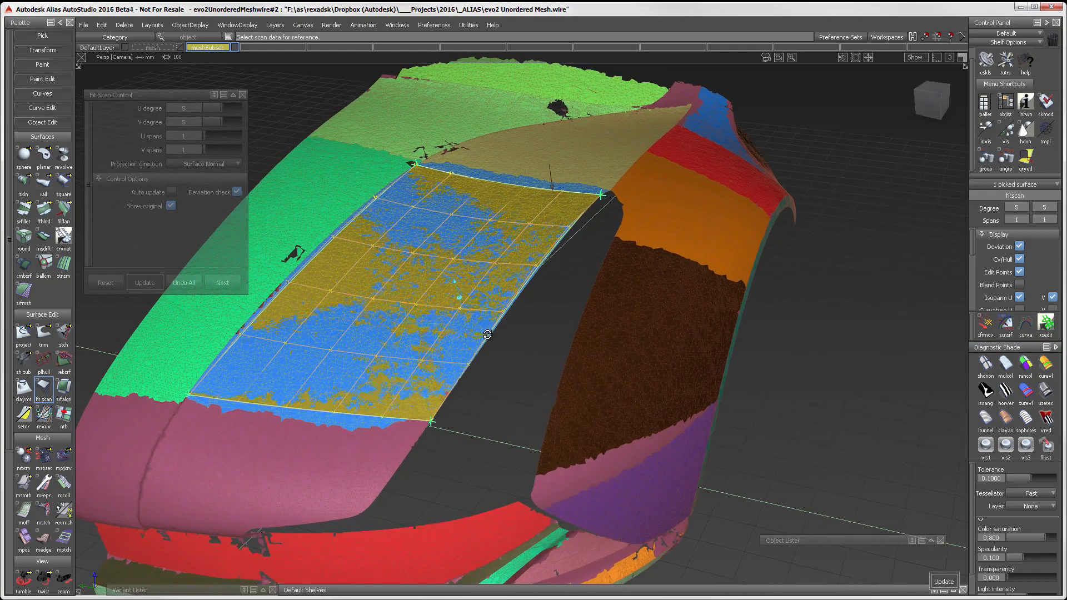
alt+shift+drag(512, 325, 717, 299)
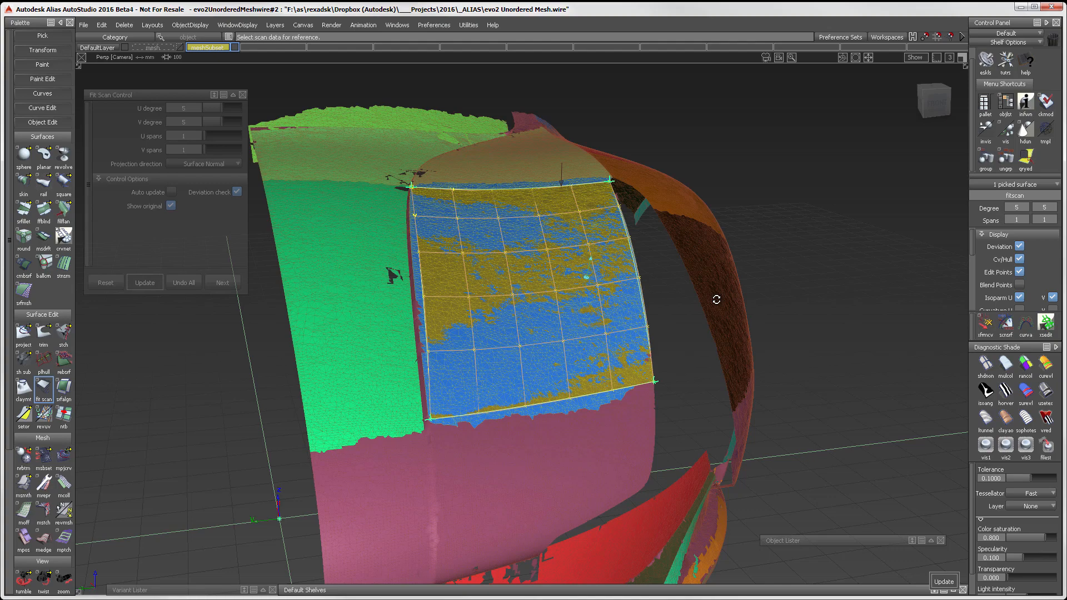
alt+shift+drag(716, 299, 661, 195)
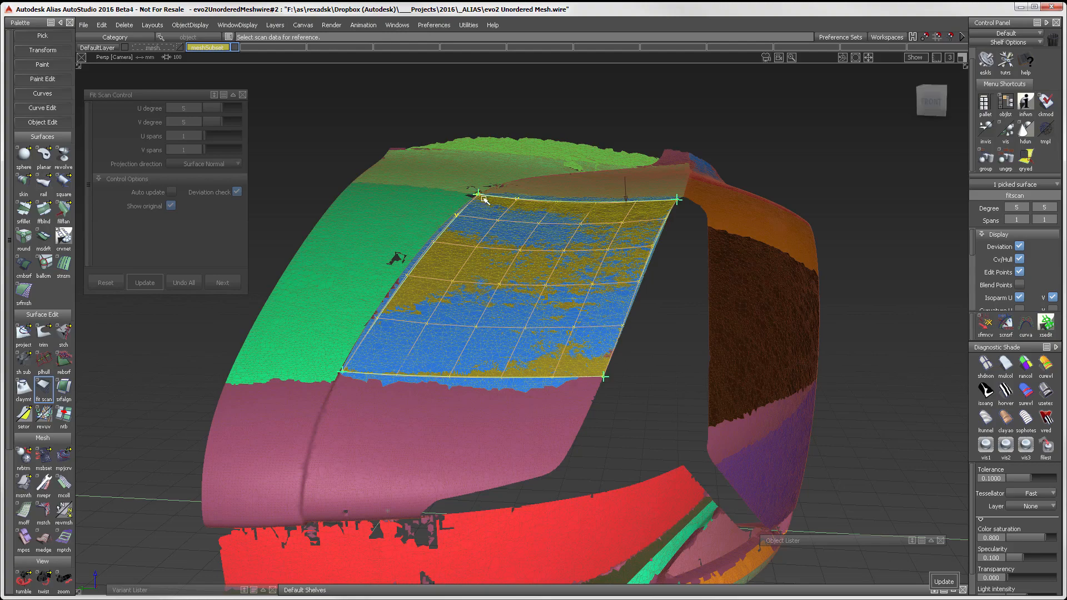
Step: Adjust the corner points of the fitted hood surface and review its match to the scan mesh
alt+shift+drag(481, 197, 601, 160)
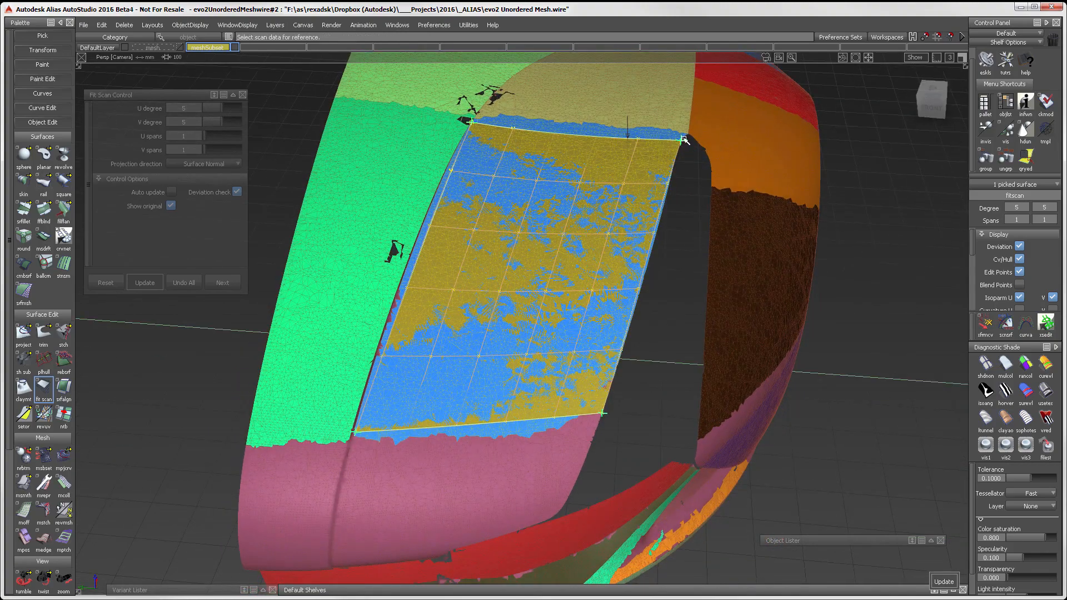
drag(682, 141, 679, 144)
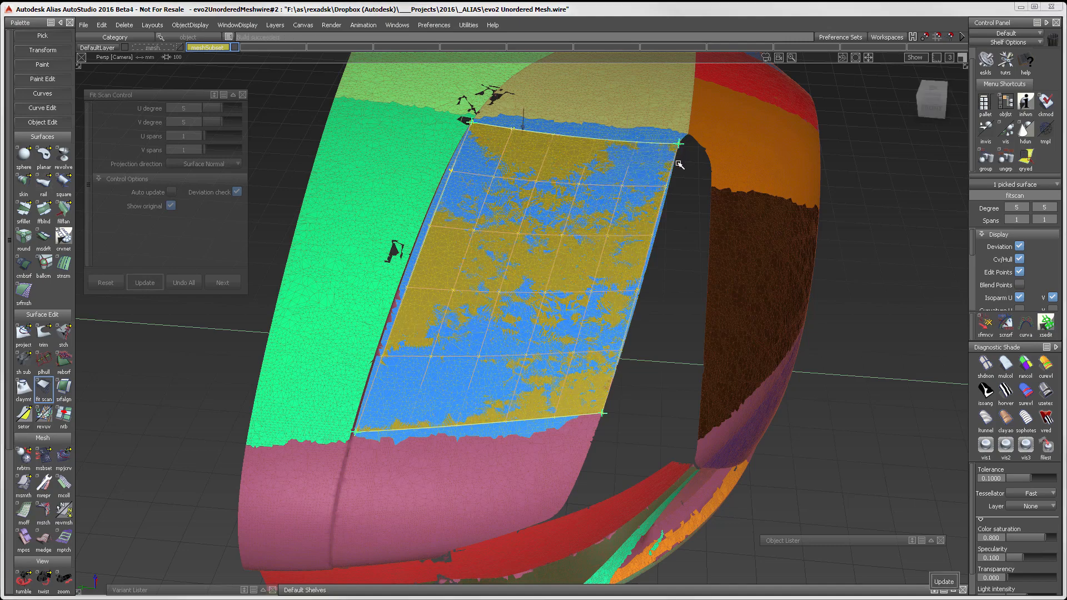
drag(356, 432, 684, 290)
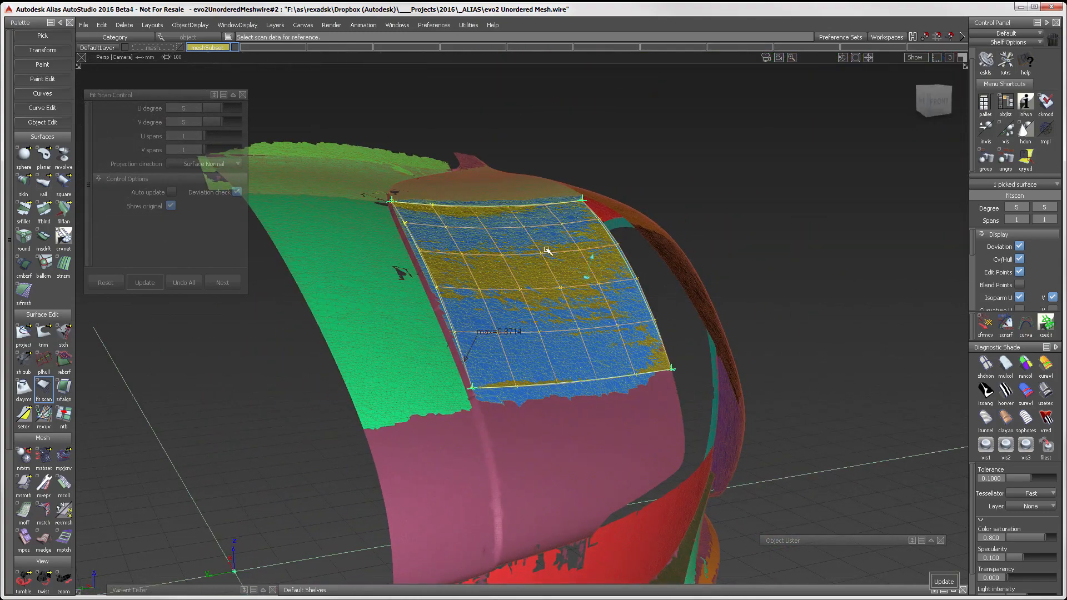
alt+shift+middle_drag(547, 251, 558, 290)
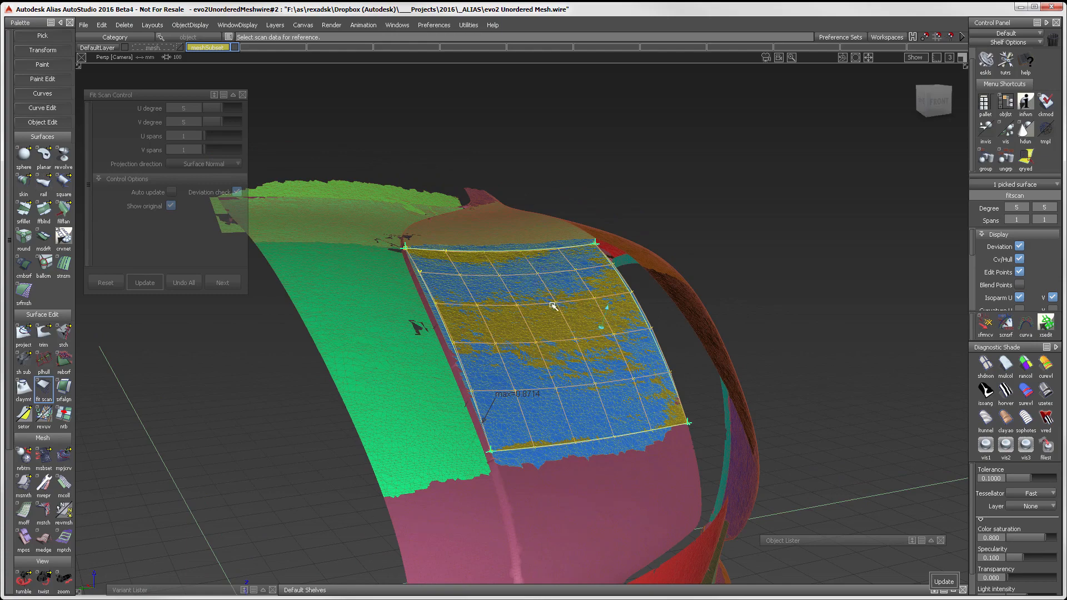
alt+shift+drag(560, 322, 488, 397)
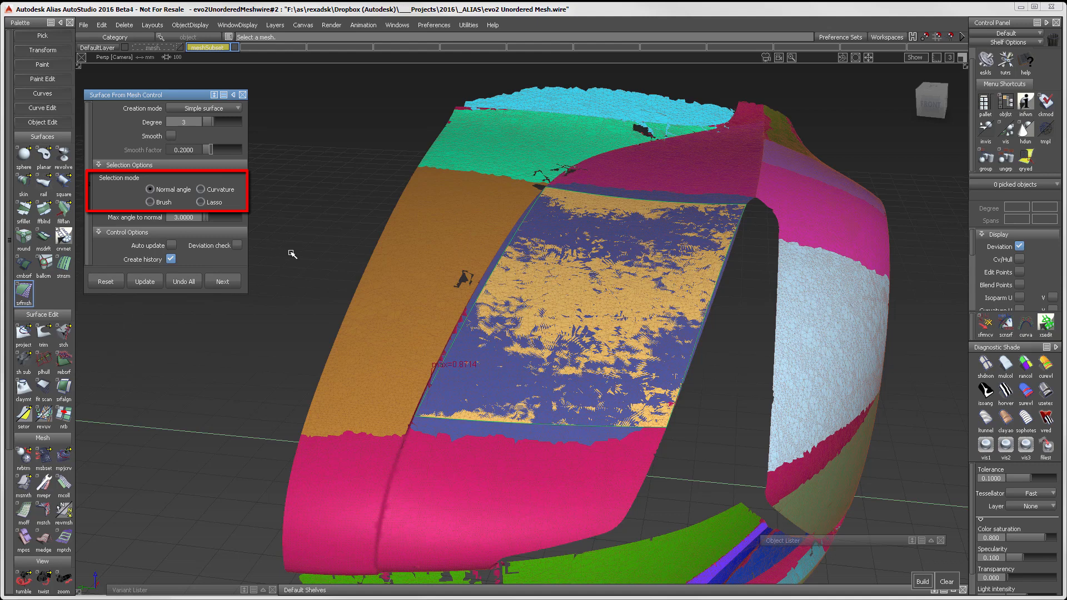
alt+shift+middle_drag(478, 276, 569, 306)
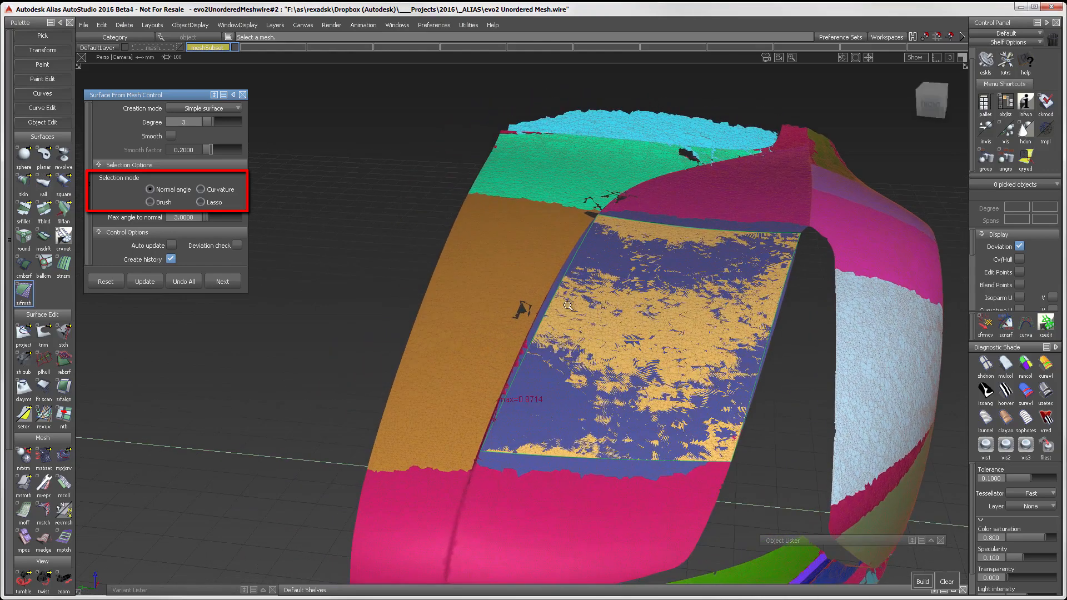
alt+shift+right_drag(568, 306, 567, 299)
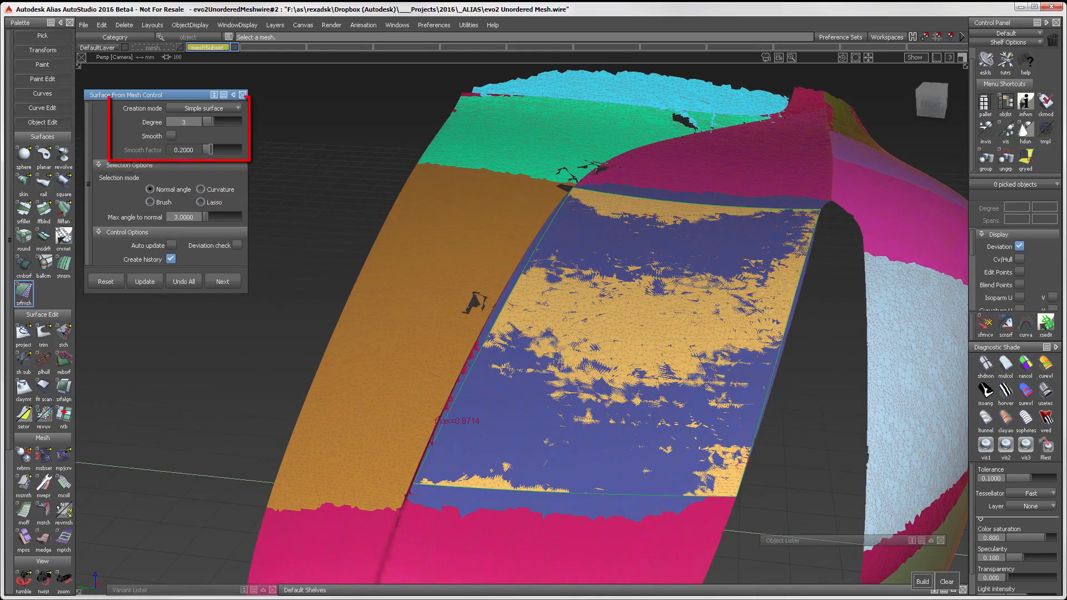
Step: Select the orange mesh strip beside the fitted hood surface using curvature selection and build a degree 3 simple surface from it
click(204, 107)
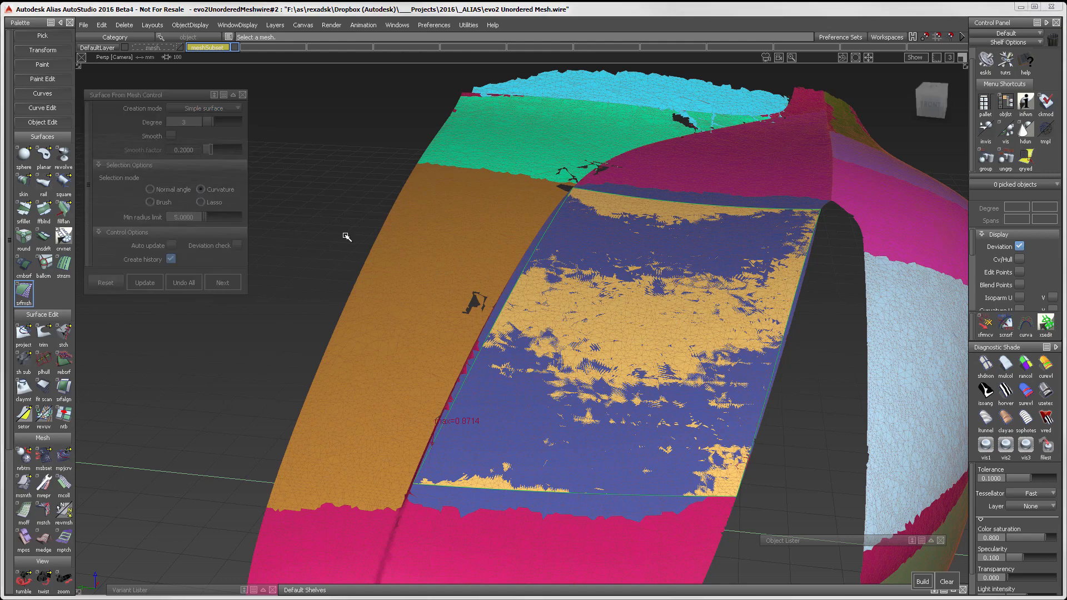
click(422, 246)
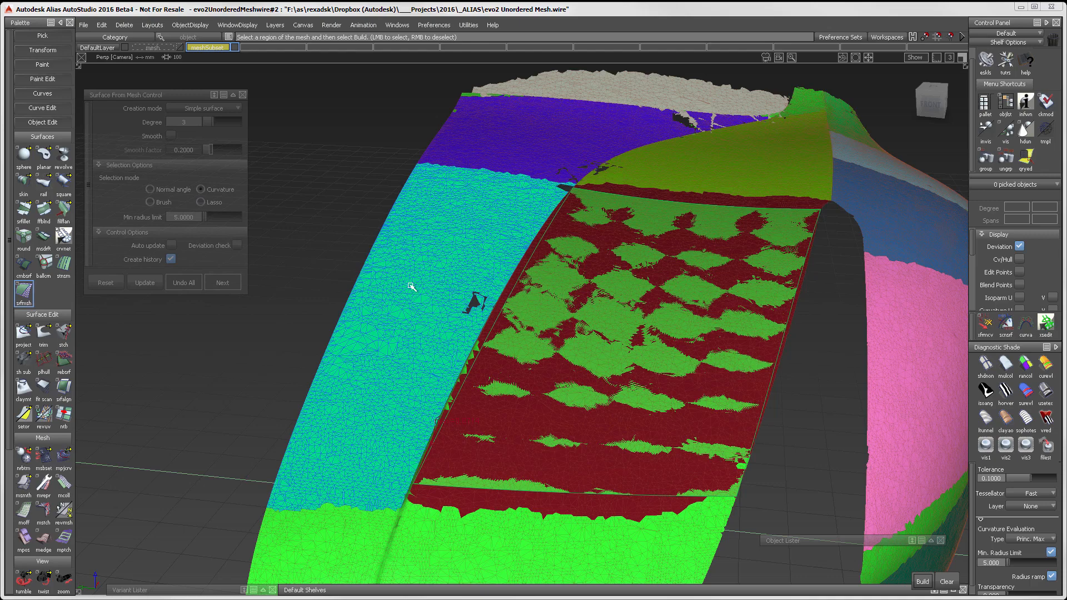
alt+shift+right_drag(411, 287, 323, 240)
key(space)
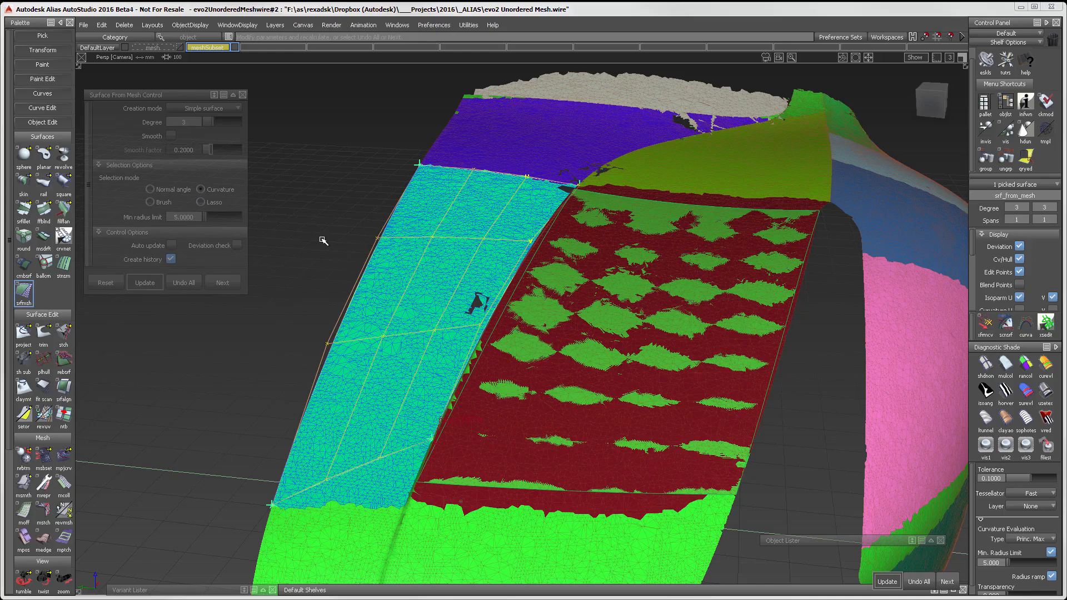
Step: Refresh the random color diagnostic shading and move the new strip surface's lower outer corner up the mesh to level its lower edge
alt+shift+drag(323, 240, 535, 222)
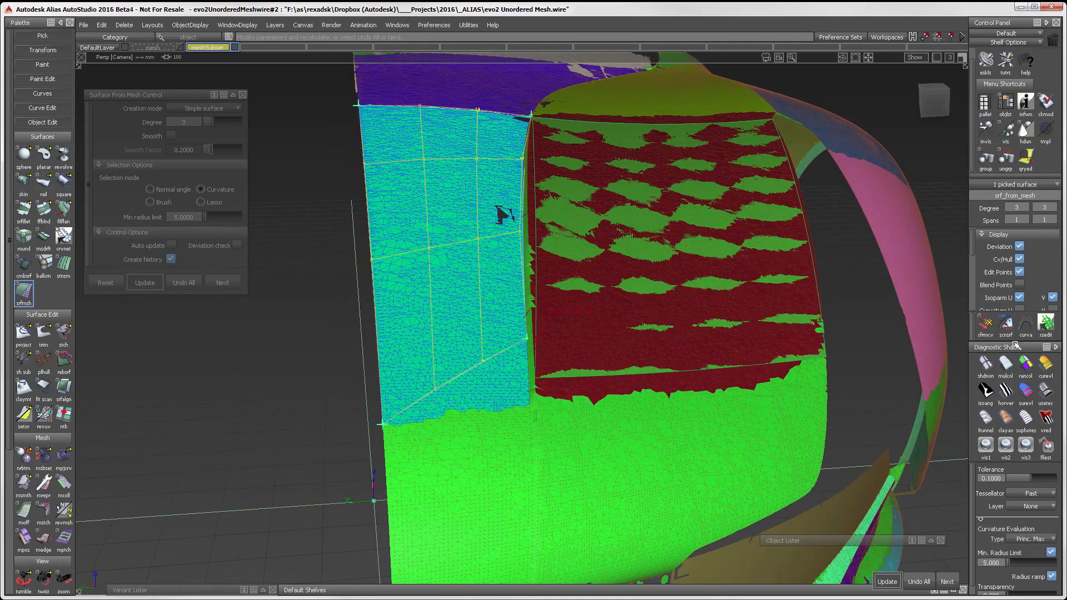
click(1020, 366)
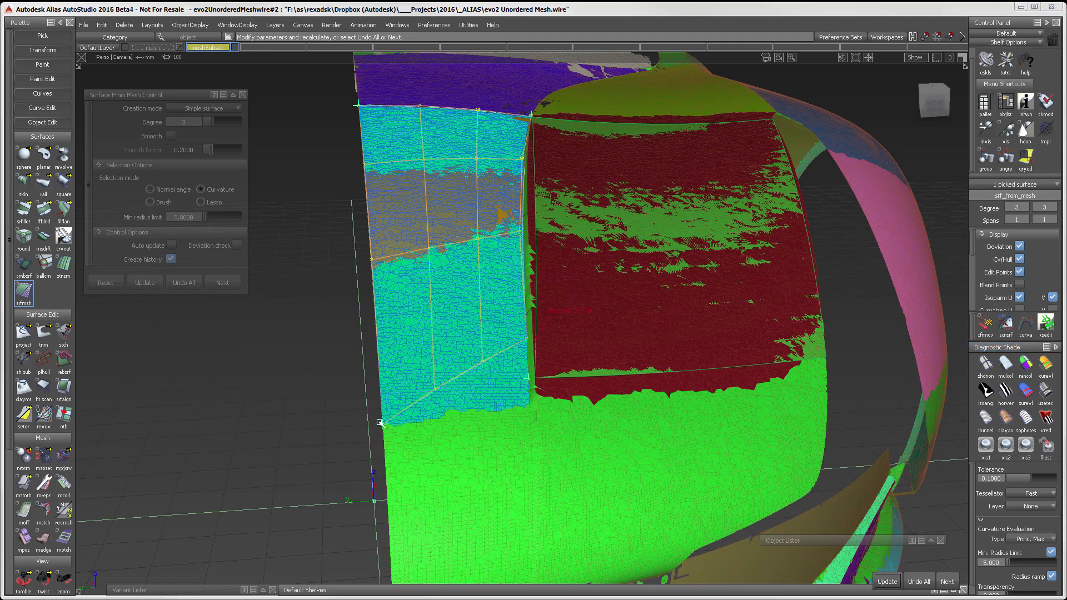
drag(382, 424, 384, 392)
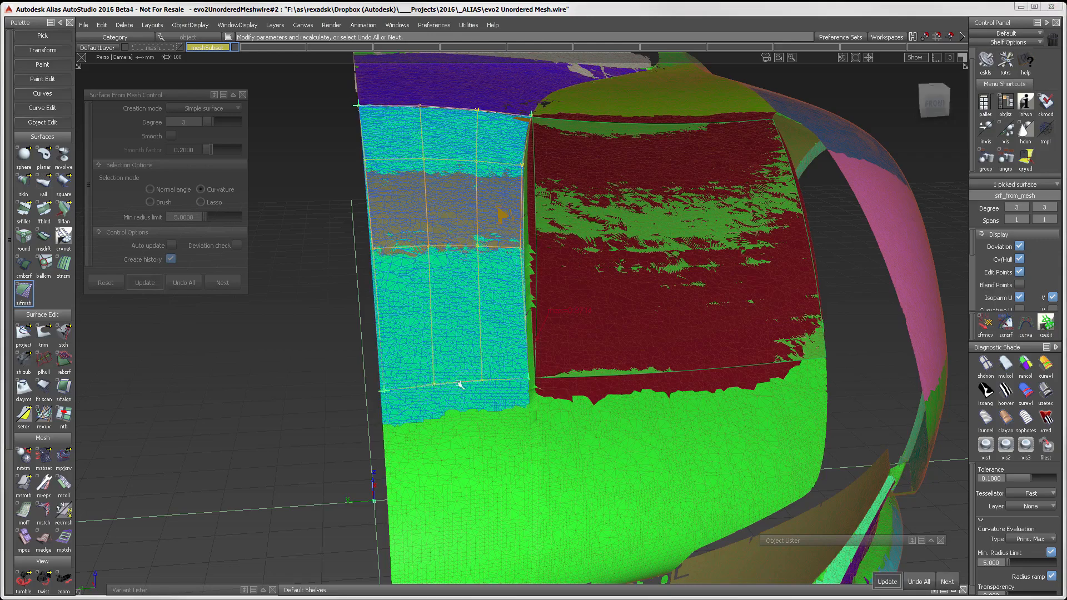
alt+shift+drag(647, 365, 503, 241)
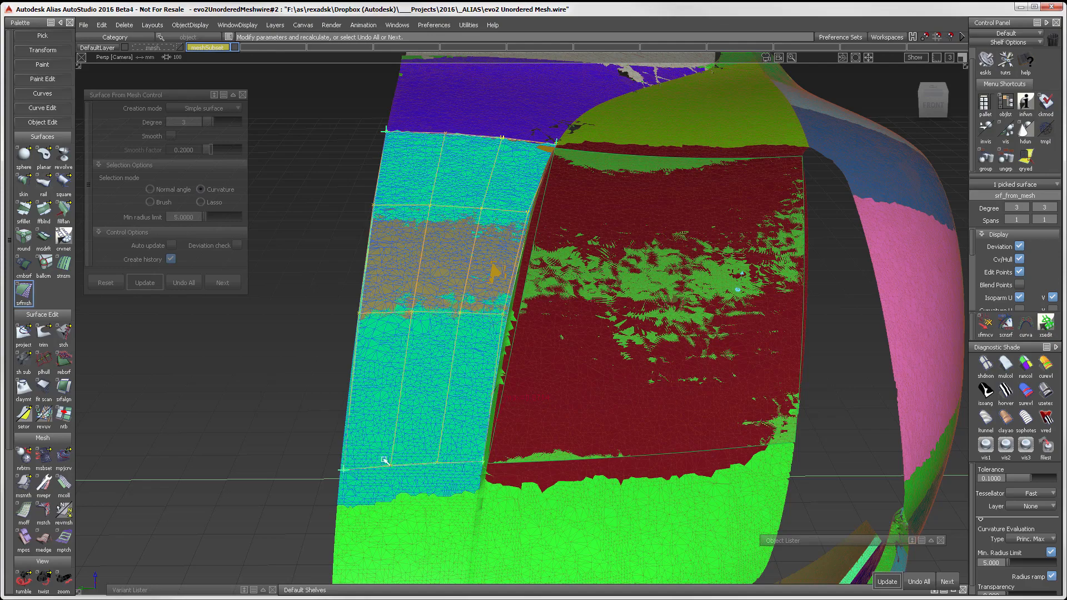
alt+shift+drag(382, 460, 474, 328)
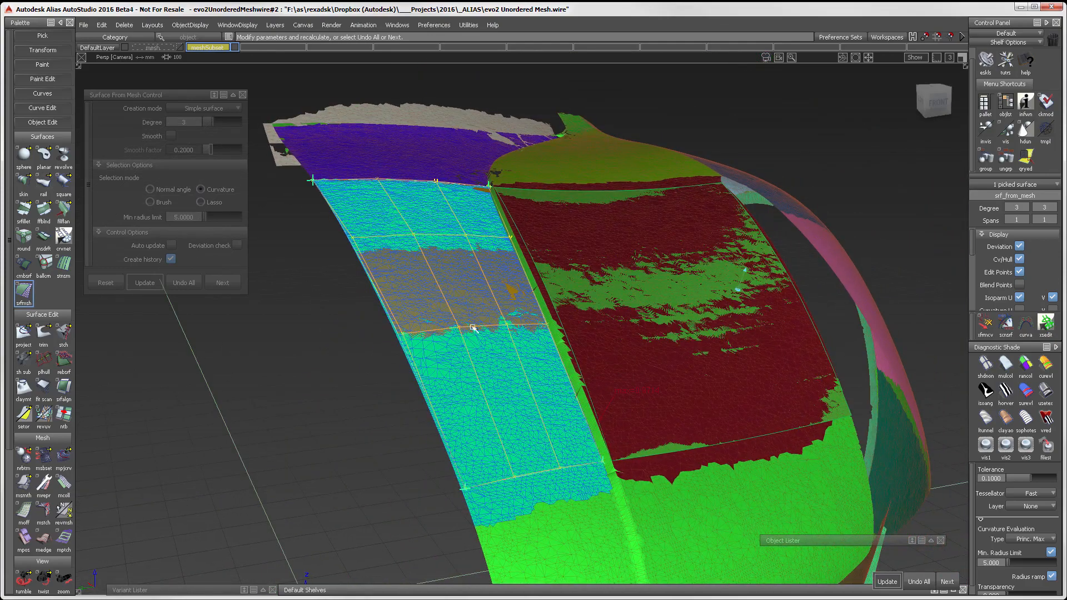
Step: Turn on the deviation check for the strip surface and raise its degree to 5
click(237, 245)
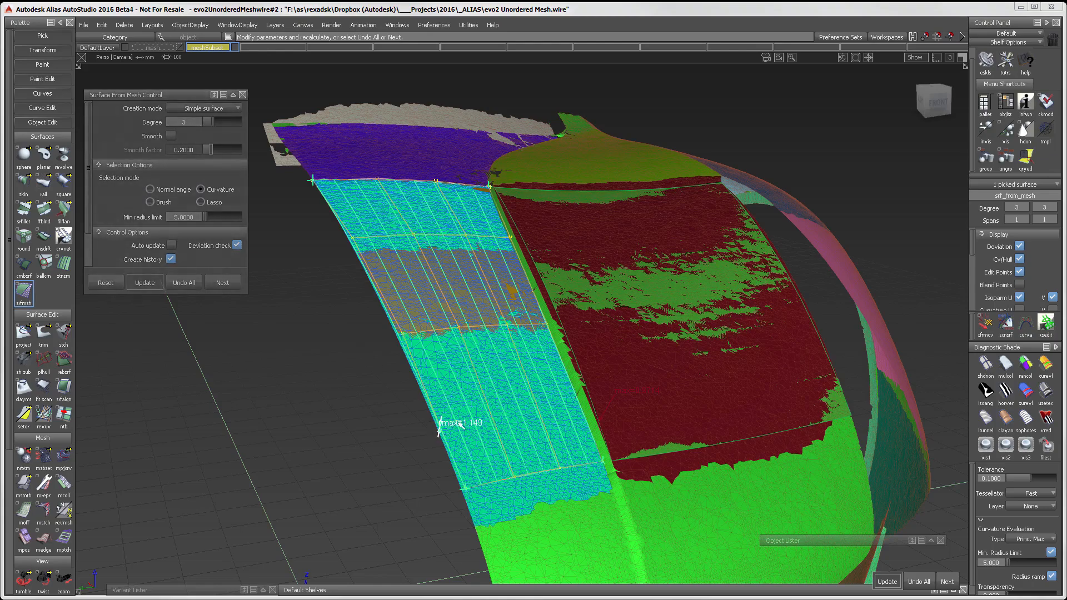
alt+shift+drag(460, 426, 508, 383)
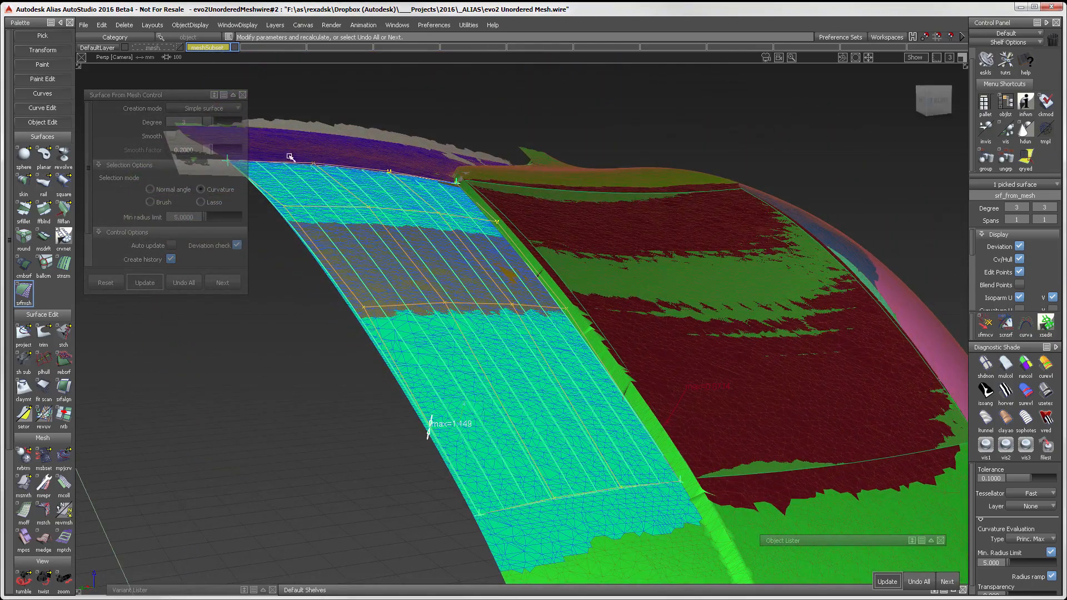
drag(215, 123, 222, 123)
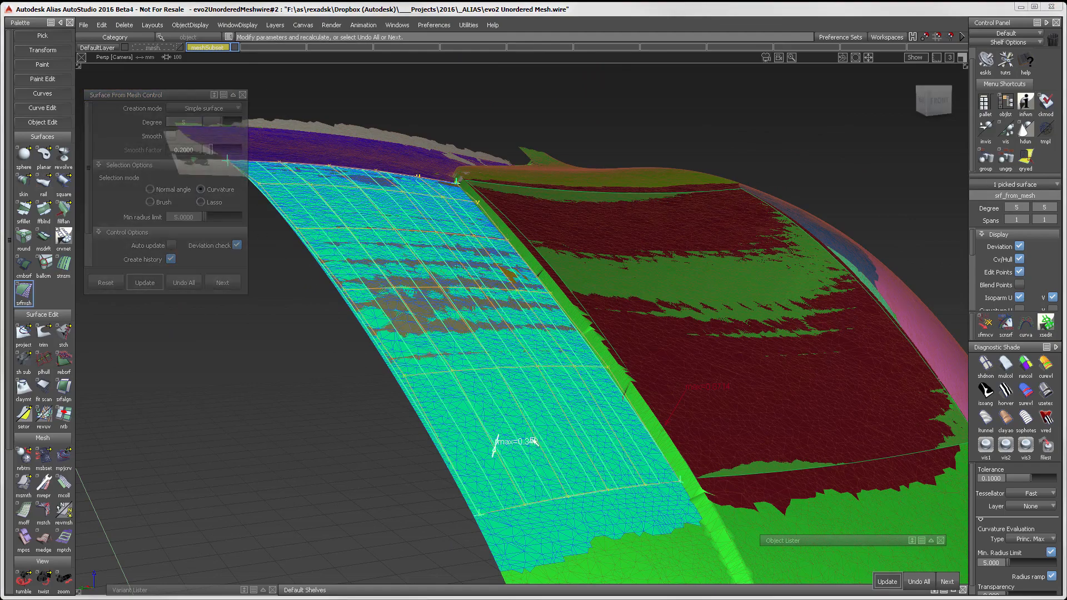
alt+shift+drag(540, 449, 611, 391)
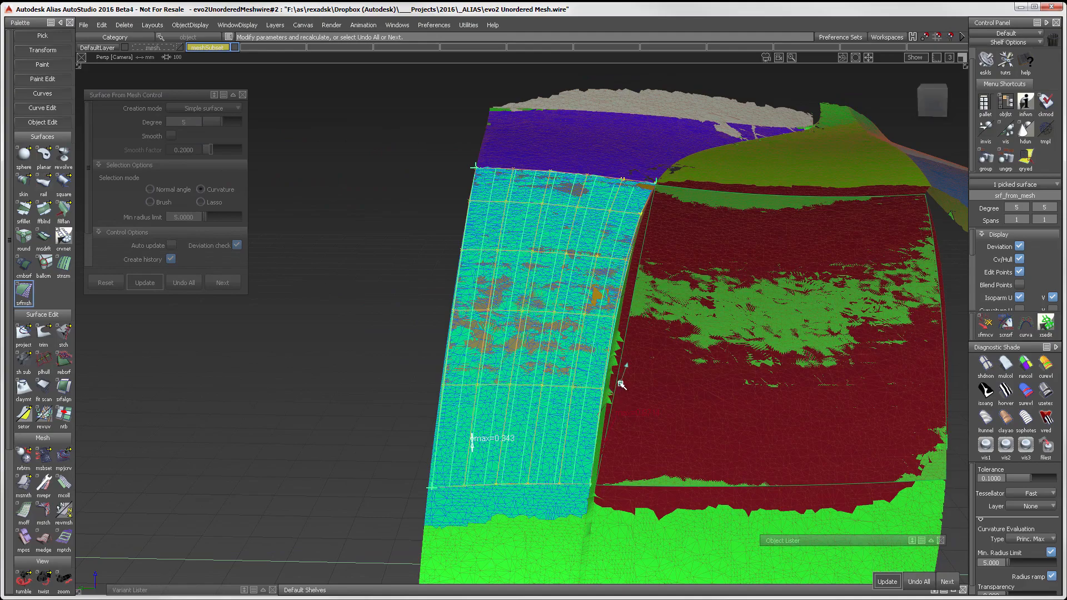
mouse_move(580, 395)
alt+shift+right_down()
mouse_move(598, 382)
mouse_move(588, 385)
alt+shift+right_up()
alt+shift+middle_drag(588, 385, 637, 360)
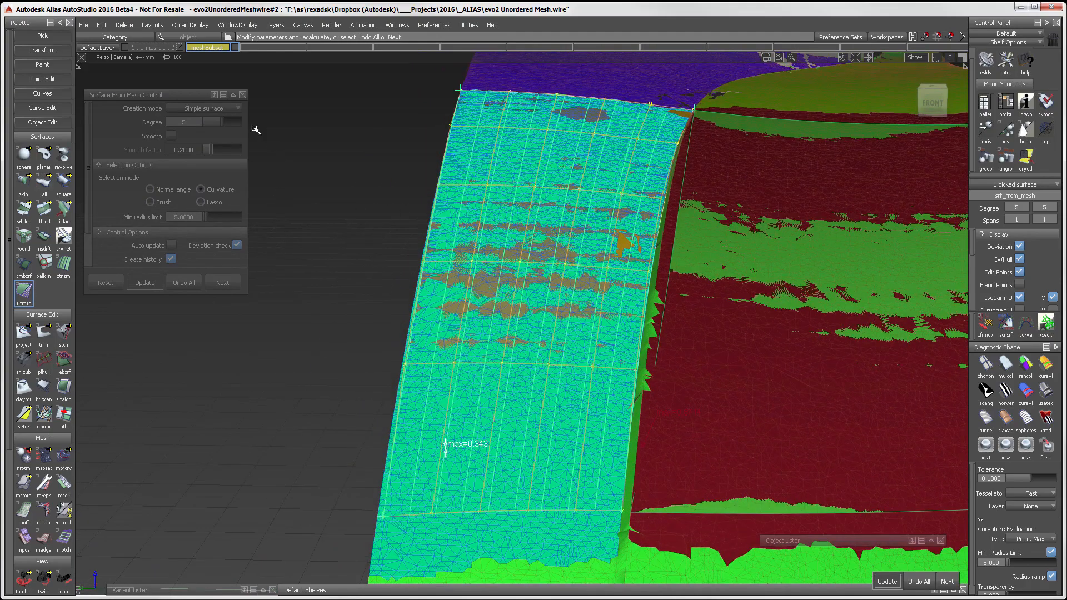
Step: Rebuild the strip surface with the Match mesh boundaries creation mode and examine its edges against the patch
click(235, 108)
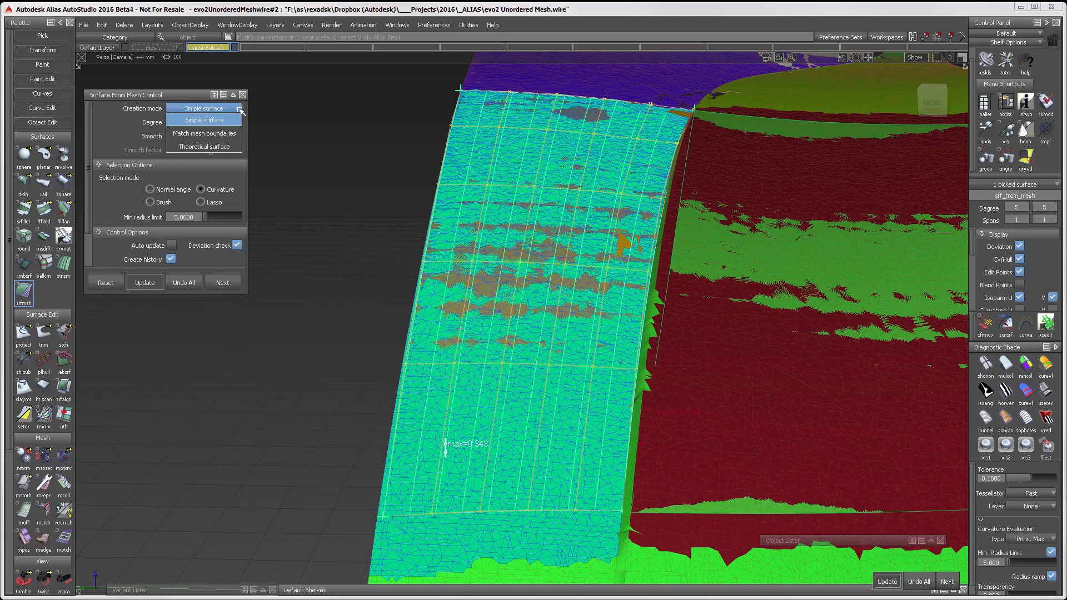
click(229, 138)
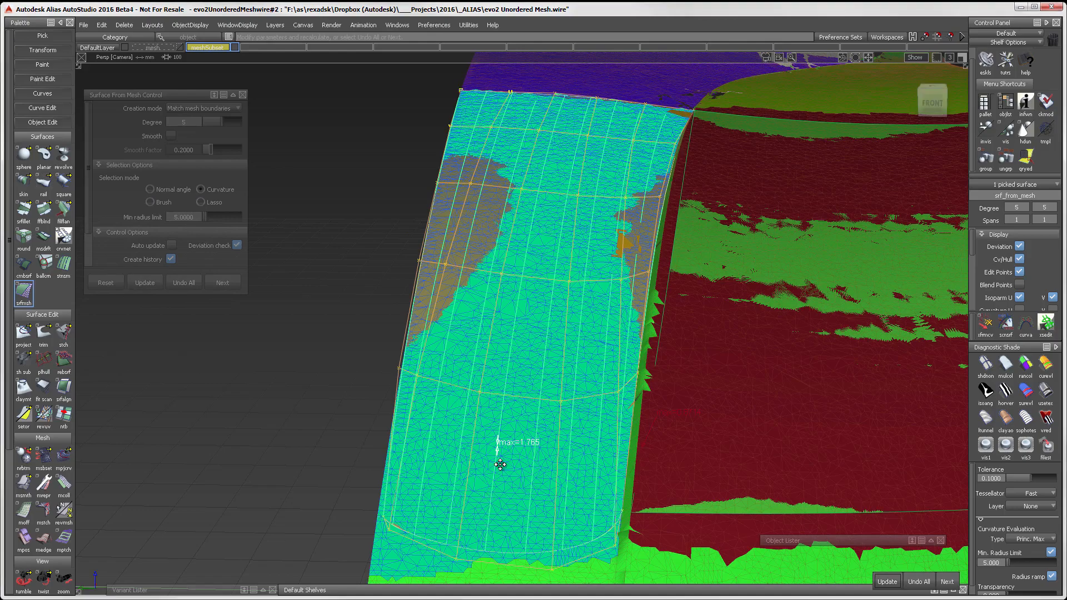
alt+shift+middle_drag(484, 510, 526, 404)
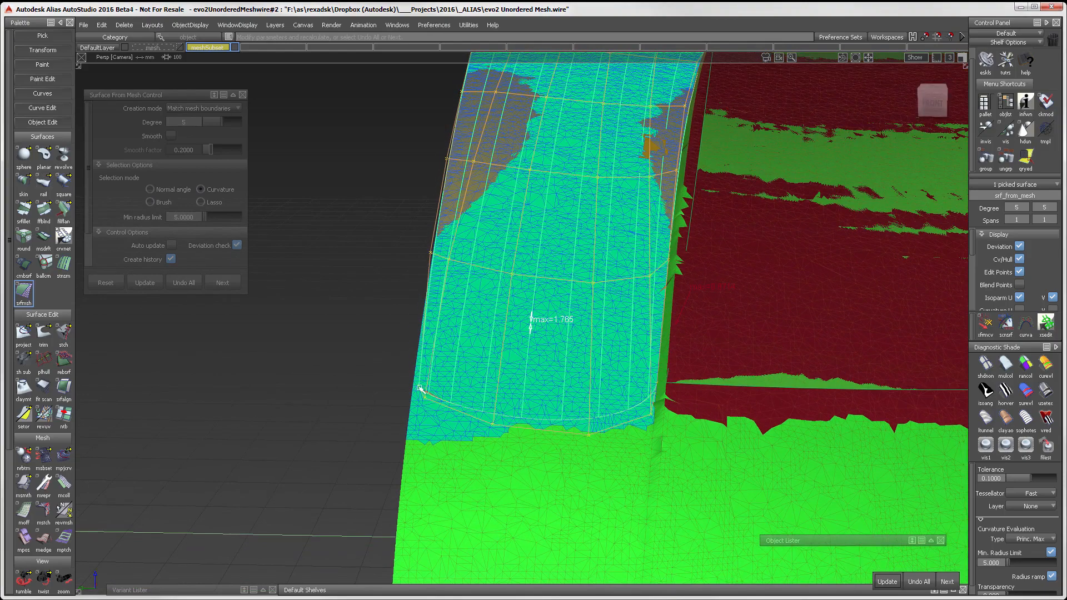
mouse_move(419, 387)
alt+shift+mouse_down()
mouse_move(526, 412)
mouse_move(476, 424)
mouse_move(570, 369)
mouse_move(429, 391)
alt+shift+mouse_up()
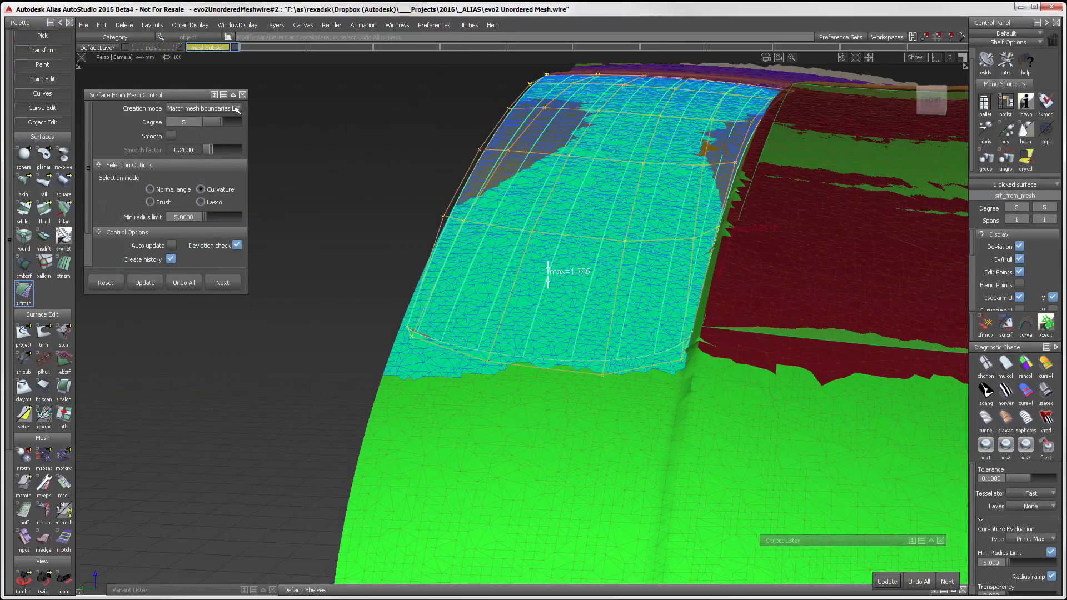
Step: Rebuild the strip surface with the Theoretical surface creation mode and inspect its fit along the mesh patch
click(238, 109)
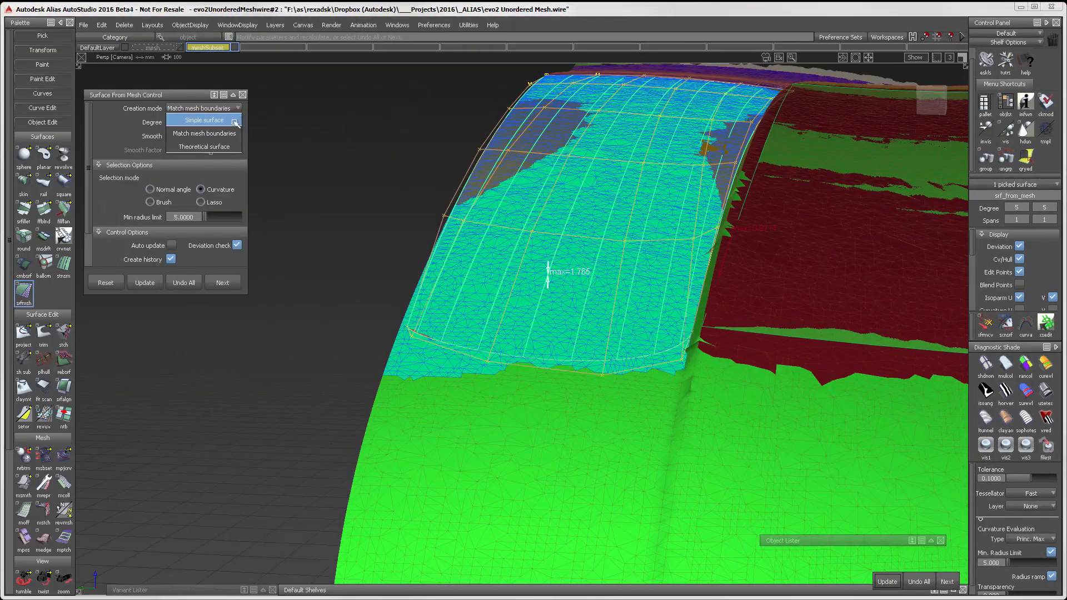
click(225, 150)
alt+shift+middle_drag(417, 249, 410, 327)
key(space)
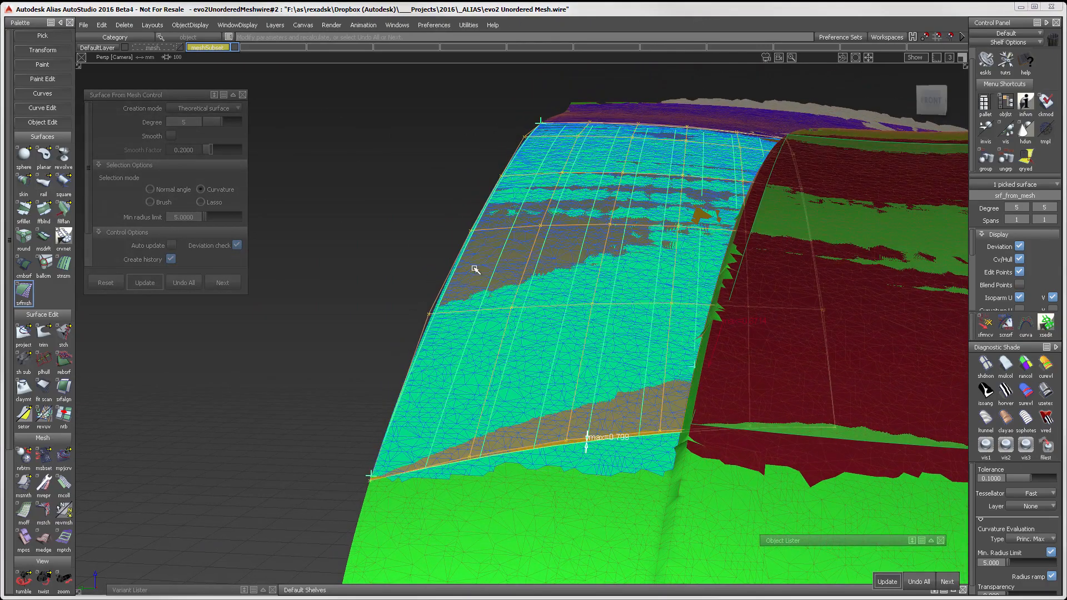
alt+shift+drag(482, 242, 517, 474)
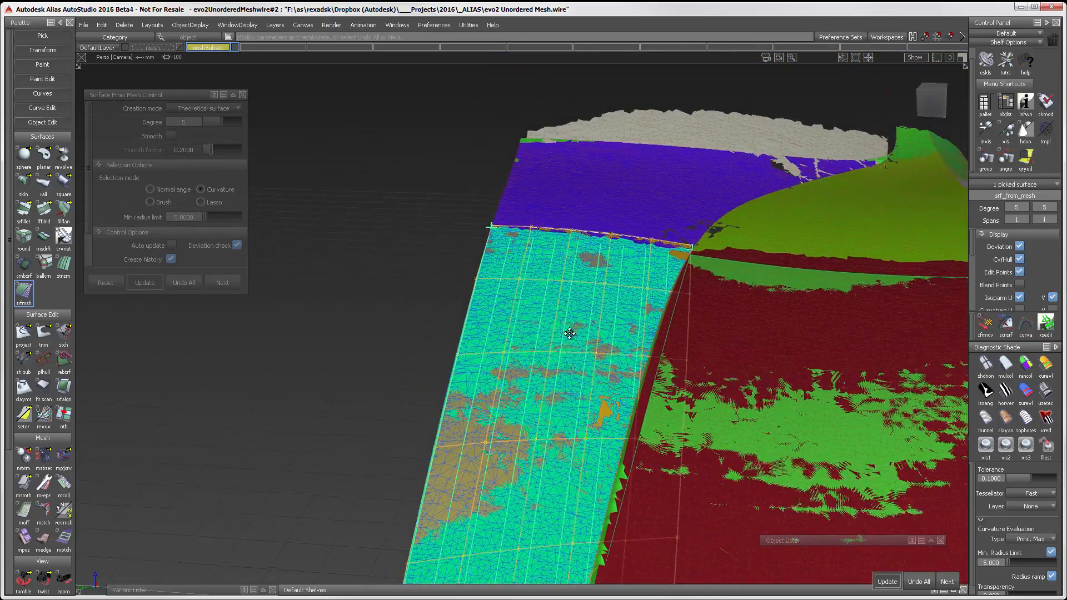
alt+shift+middle_drag(564, 347, 603, 248)
alt+shift+drag(602, 272, 652, 87)
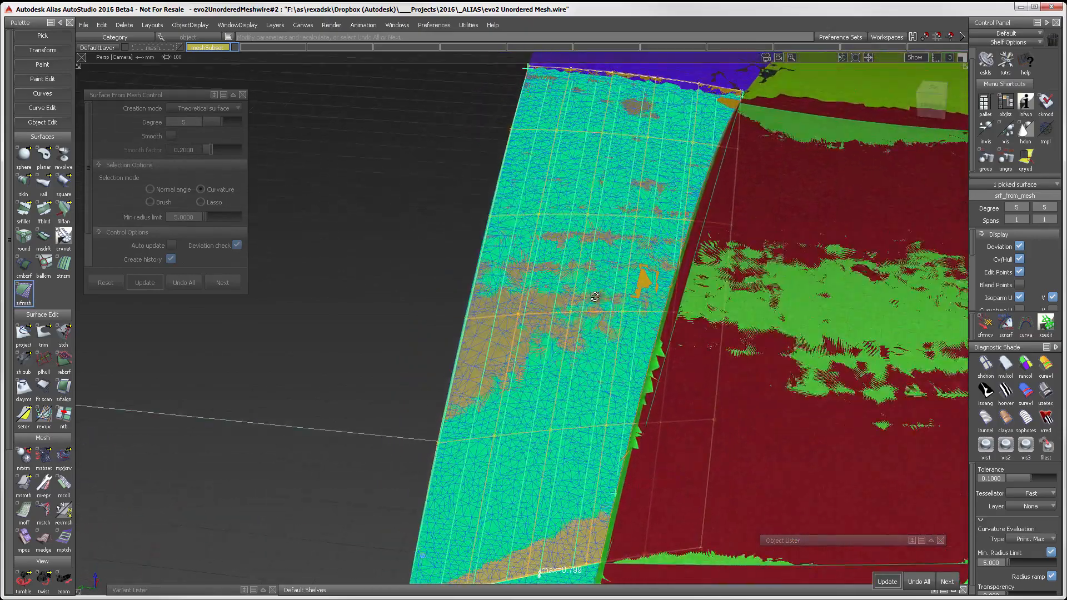